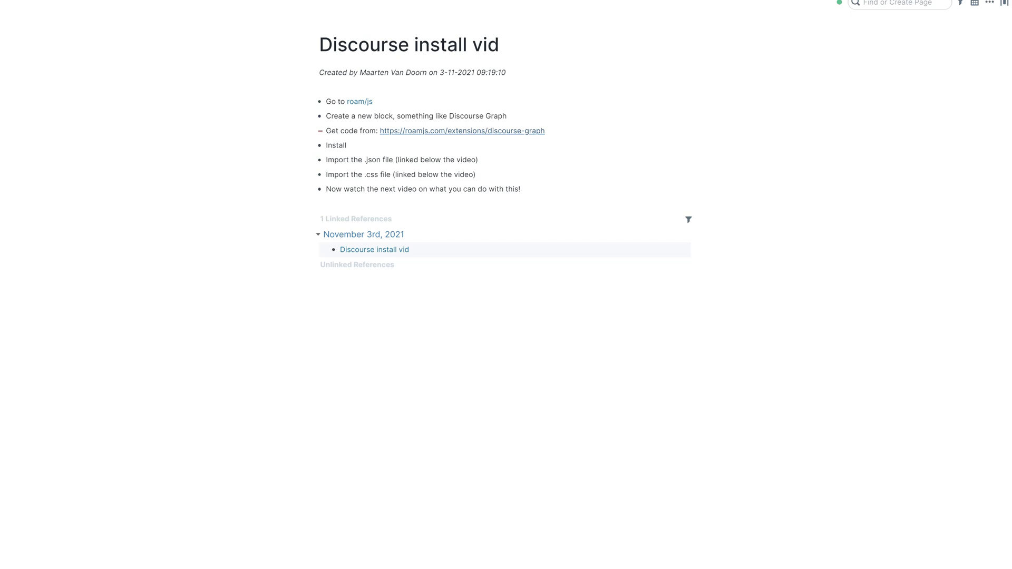
Step: Turn the six installation steps into to-do checkboxes
{"action": "left_click", "coordinate": [538, 189]}
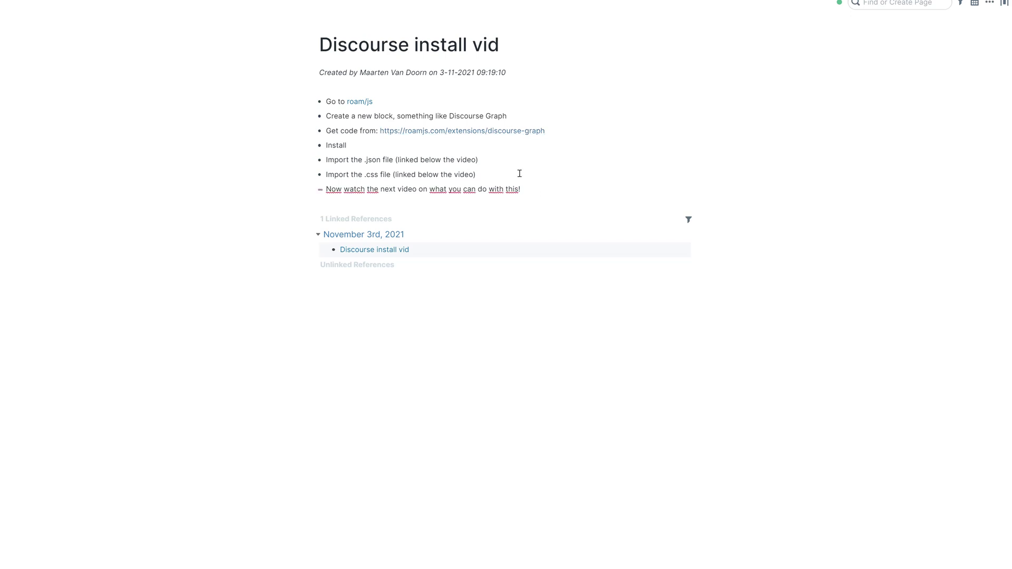
{"action": "left_click_drag", "start_coordinate": [520, 174], "coordinate": [450, 95]}
{"action": "key", "text": "ctrl+Return"}
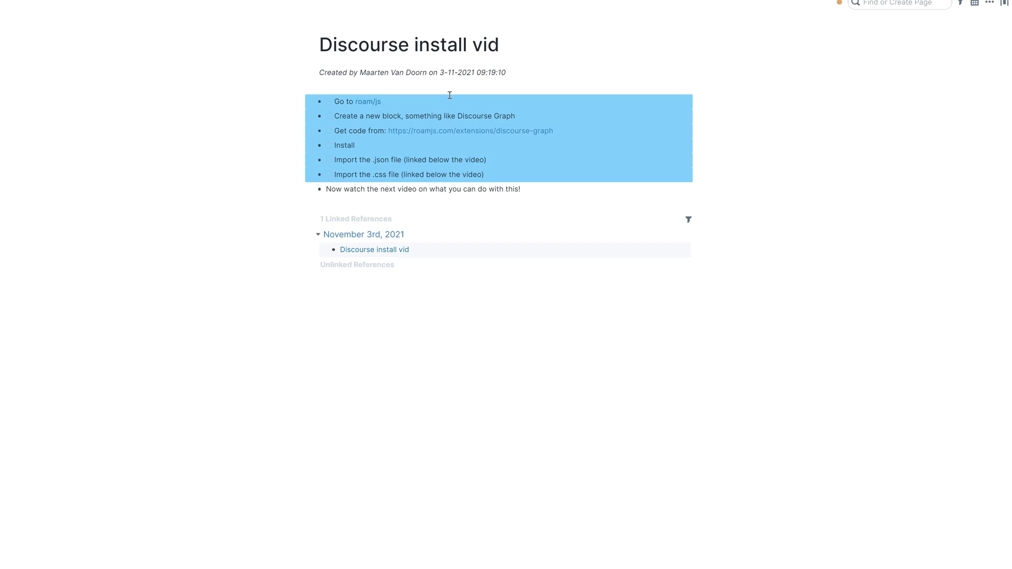
{"action": "key", "text": "Escape"}
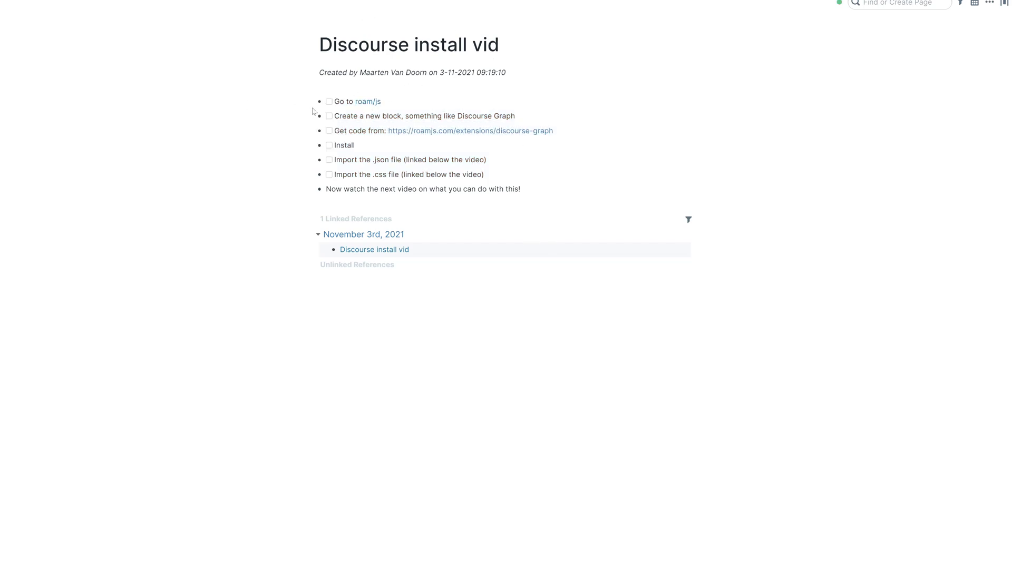
Step: Open roam/js in the sidebar and add a 'Discourse graph extension' block with an empty child
{"action": "left_click", "coordinate": [367, 102], "text": "shift"}
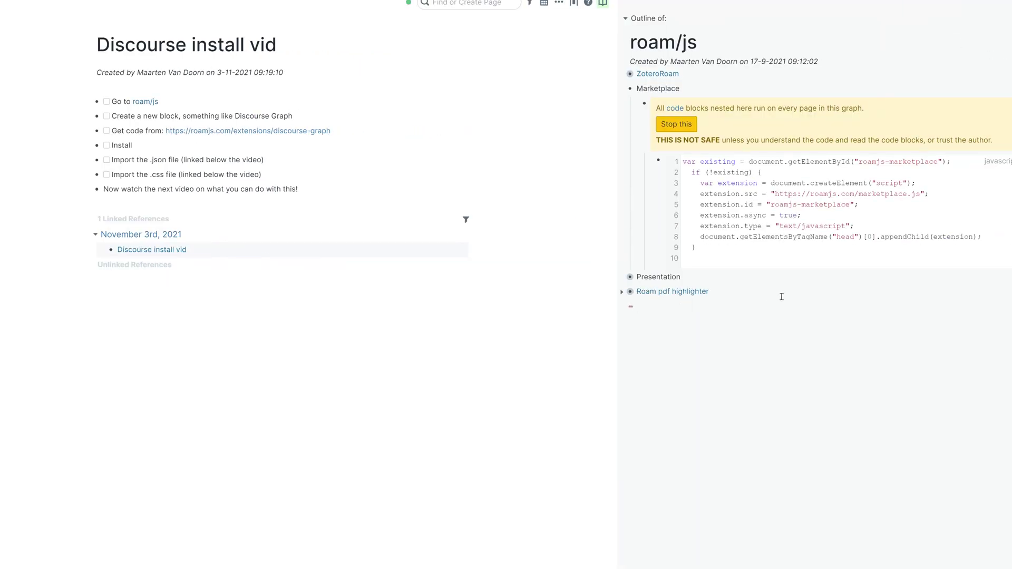
{"action": "type", "text": "Dusc"}
{"action": "type", "text": "scourse grap"}
{"action": "type", "text": "h extension"}
{"action": "key", "text": "Return"}
Step: Tick the first two to-dos, starting with 'Go to roam/js', as done
{"action": "left_click", "coordinate": [107, 101]}
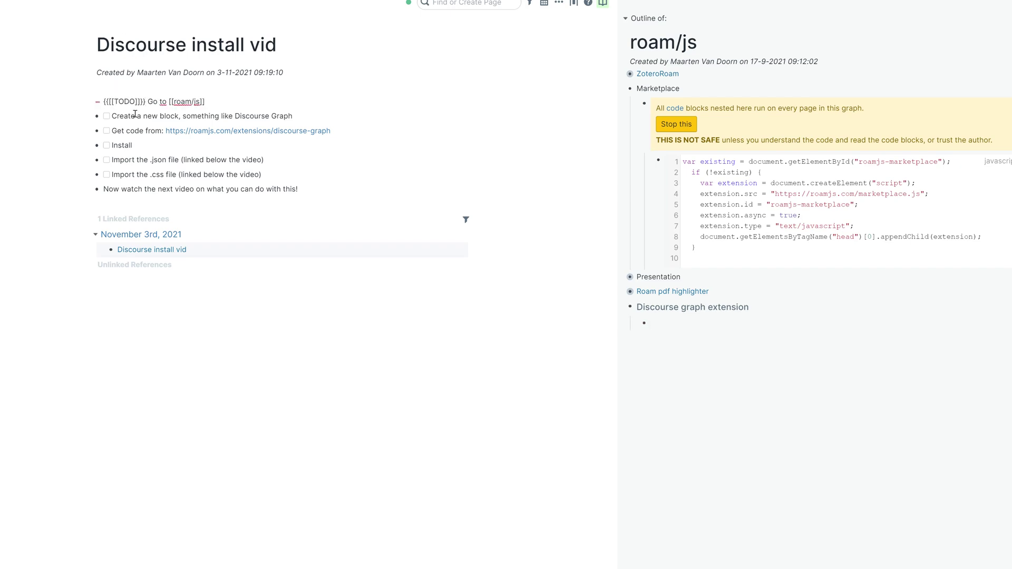
{"action": "key", "text": "ctrl+Return"}
{"action": "key", "text": "Down"}
{"action": "key", "text": "ctrl+Return"}
{"action": "key", "text": "Down"}
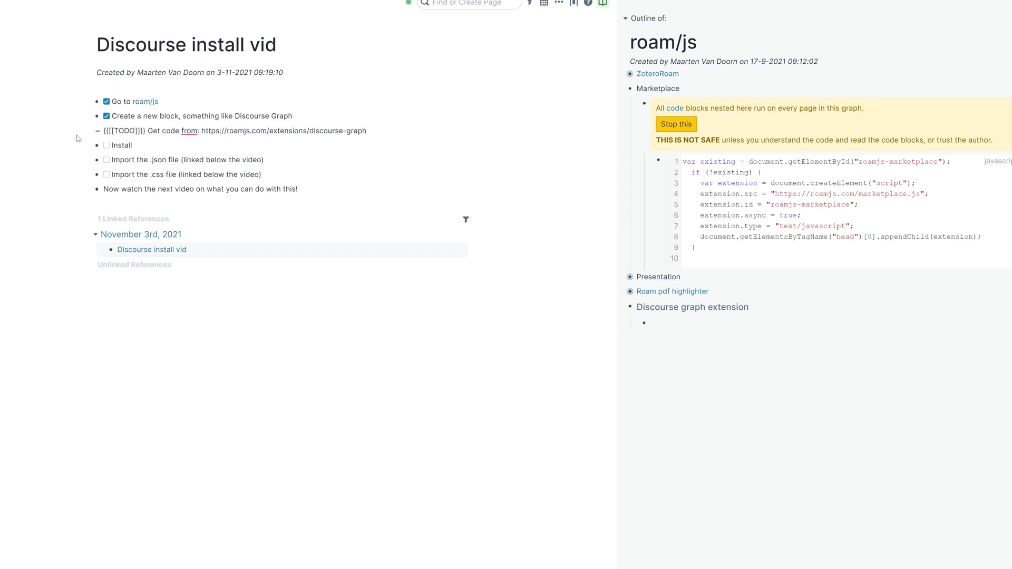
{"action": "left_click", "coordinate": [328, 359]}
{"action": "left_click", "coordinate": [279, 133]}
{"action": "left_click", "coordinate": [287, 154]}
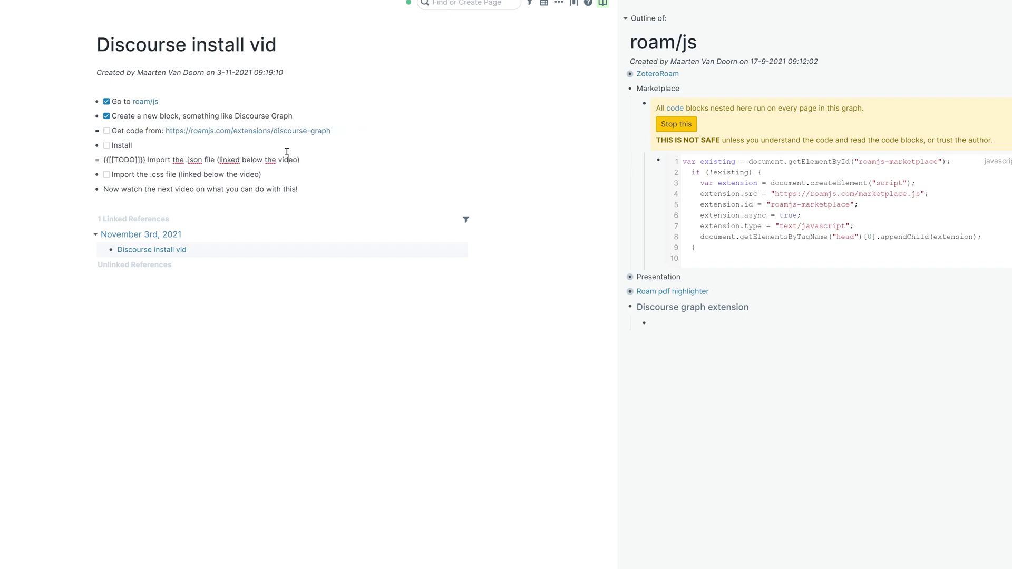
Step: Copy the Discourse Graph extension code, paste it under the extension block, and approve running it
{"action": "left_click", "coordinate": [274, 132]}
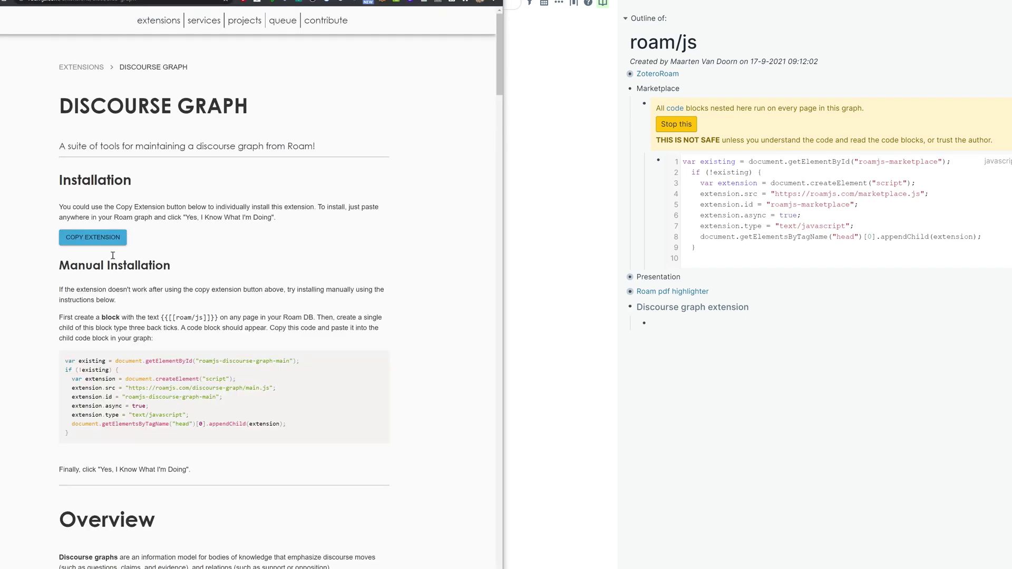
{"action": "left_click", "coordinate": [101, 245]}
{"action": "left_click", "coordinate": [708, 319]}
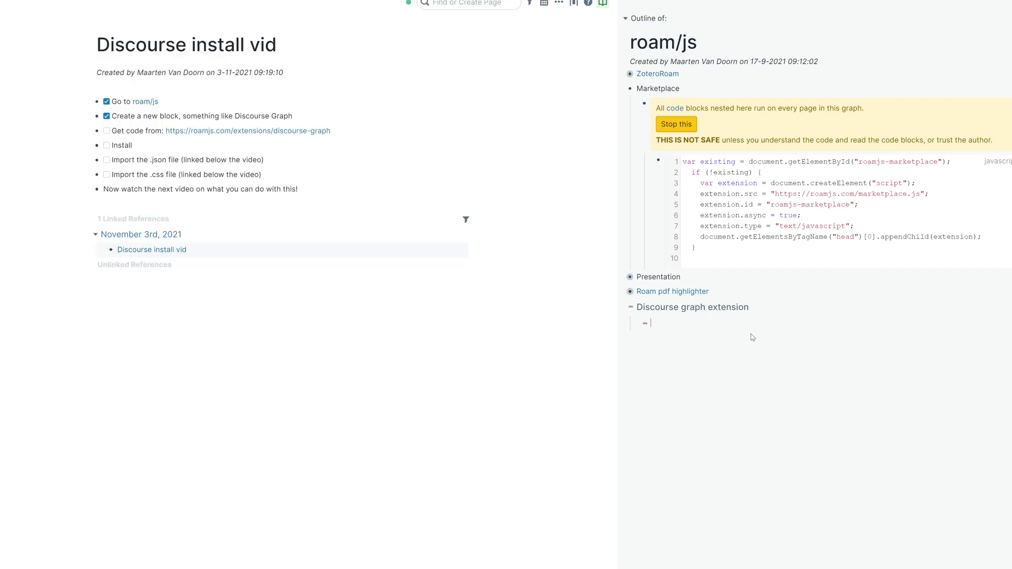
{"action": "key", "text": "ctrl+v"}
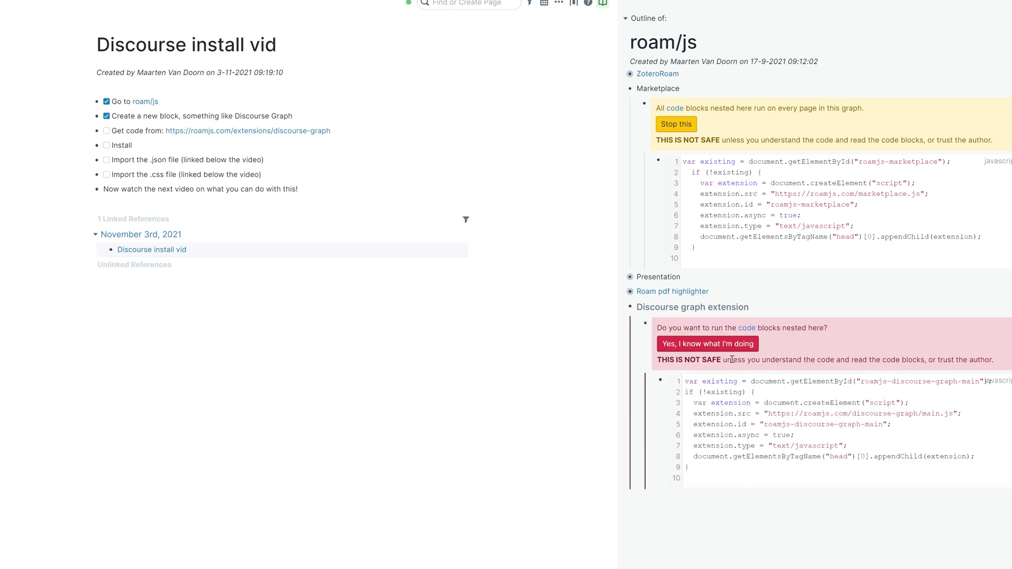
{"action": "left_click", "coordinate": [750, 516]}
{"action": "left_click", "coordinate": [728, 345]}
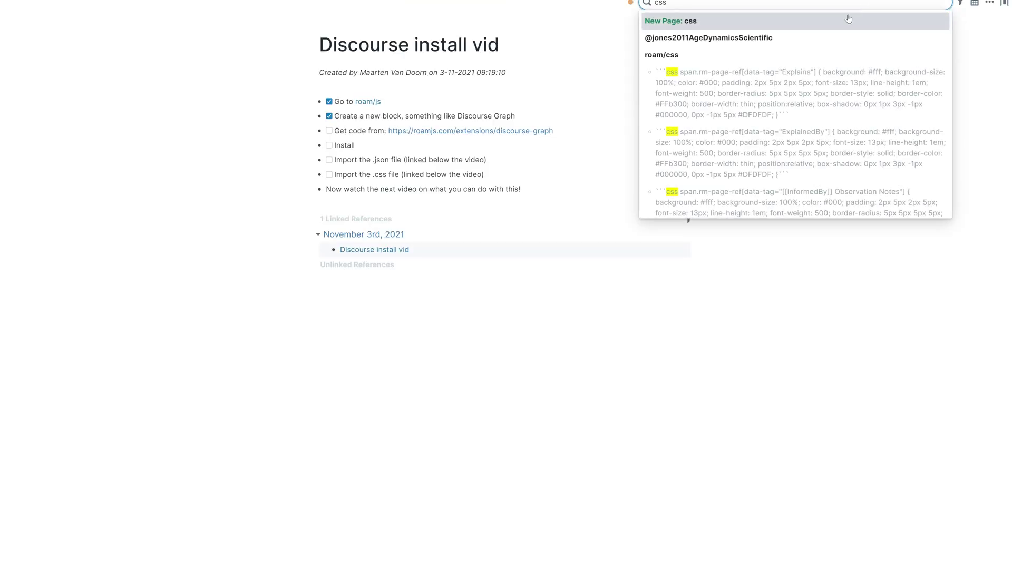
Step: Import roam-css.json into the roam/css page and expand the new discourse extension block
{"action": "left_click", "coordinate": [707, 53]}
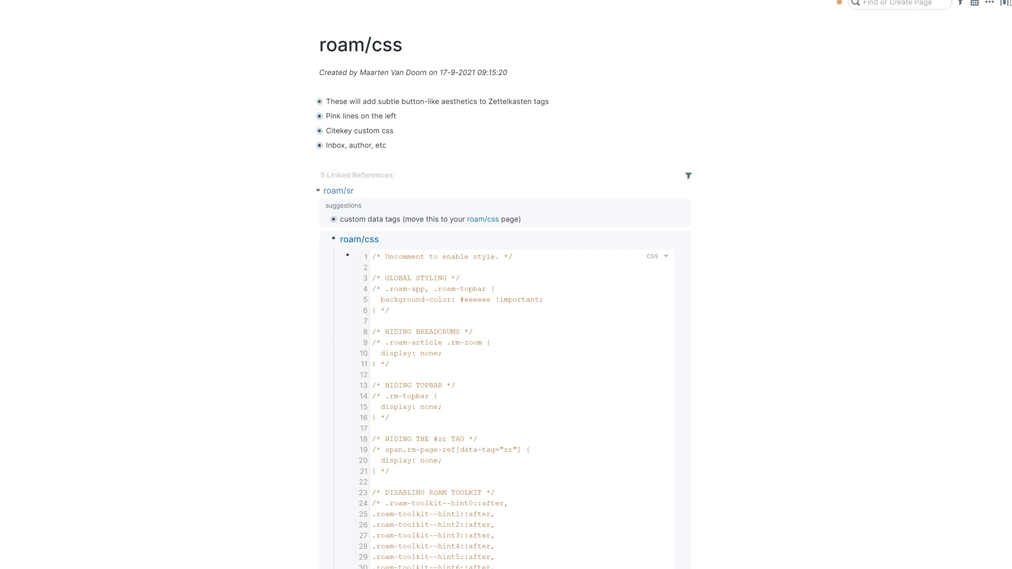
{"action": "left_click", "coordinate": [990, 2]}
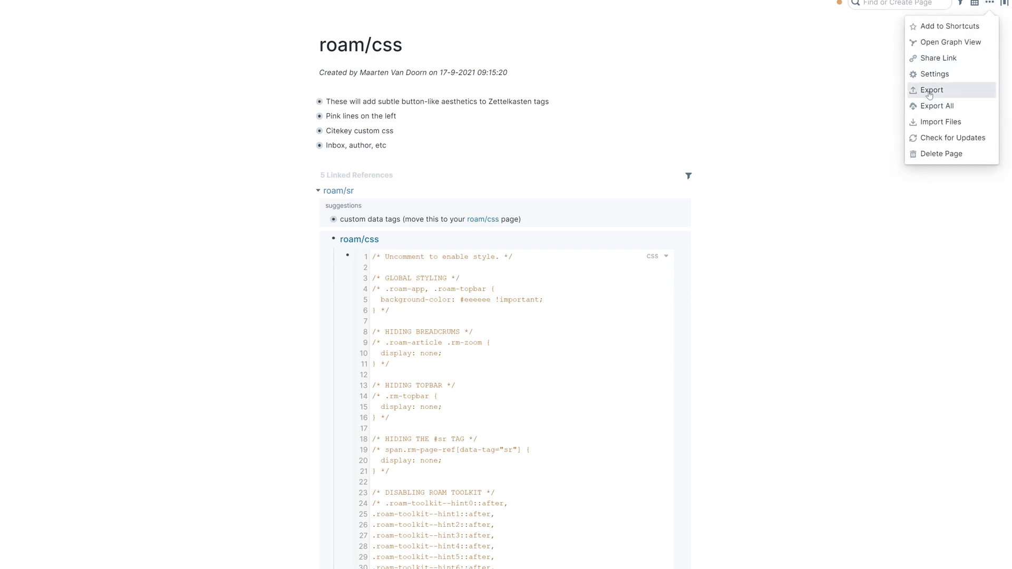
{"action": "left_click", "coordinate": [940, 124]}
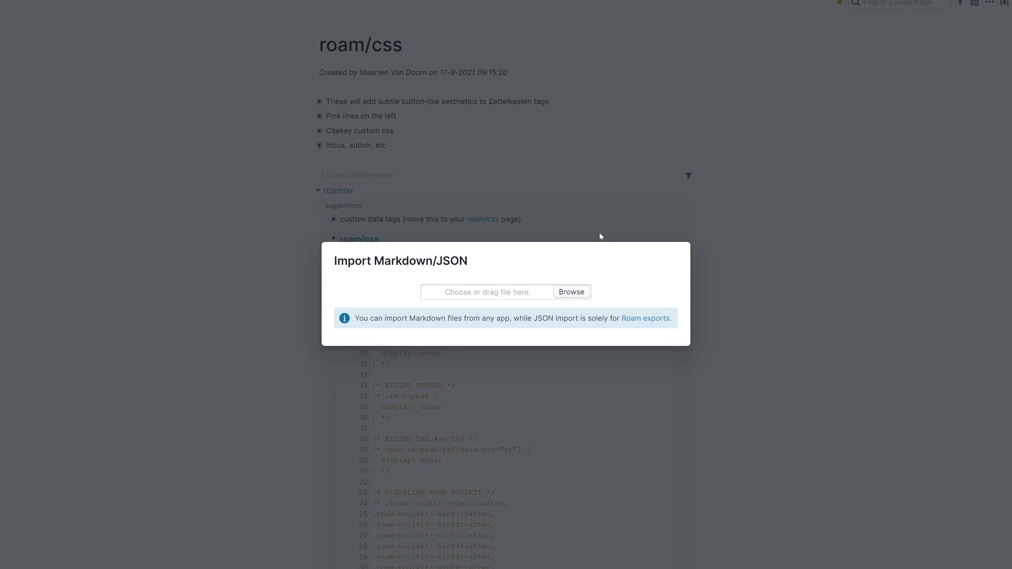
{"action": "left_click", "coordinate": [580, 293]}
{"action": "left_click", "coordinate": [59, 56]}
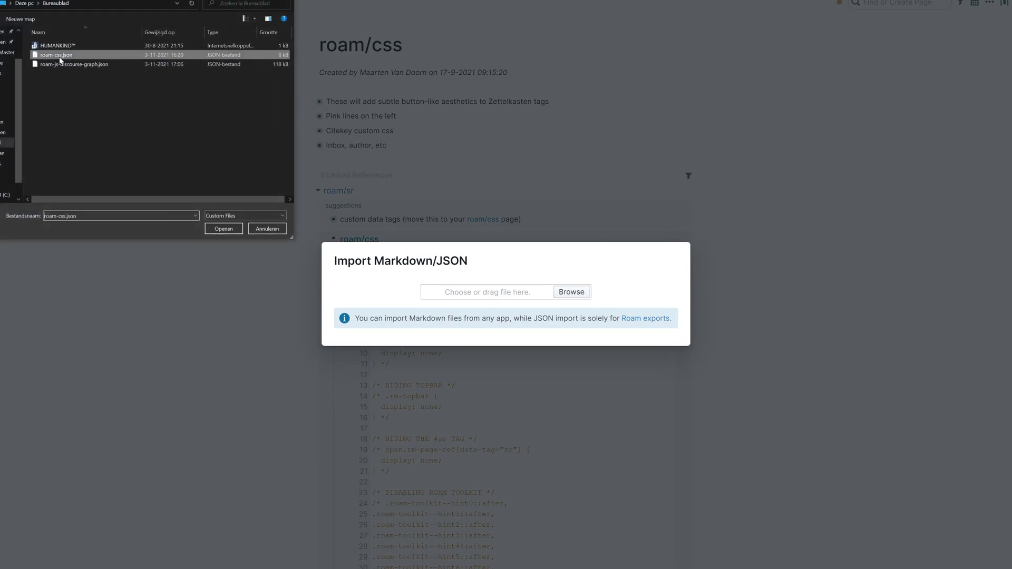
{"action": "double_click", "coordinate": [60, 60]}
{"action": "left_click", "coordinate": [754, 184]}
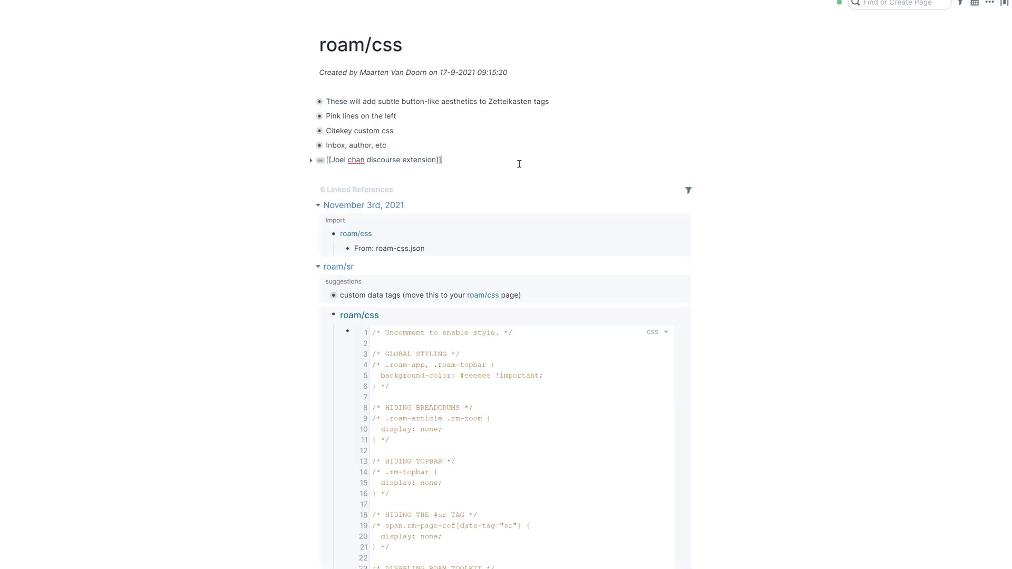
{"action": "key", "text": "Escape"}
{"action": "key", "text": "Escape"}
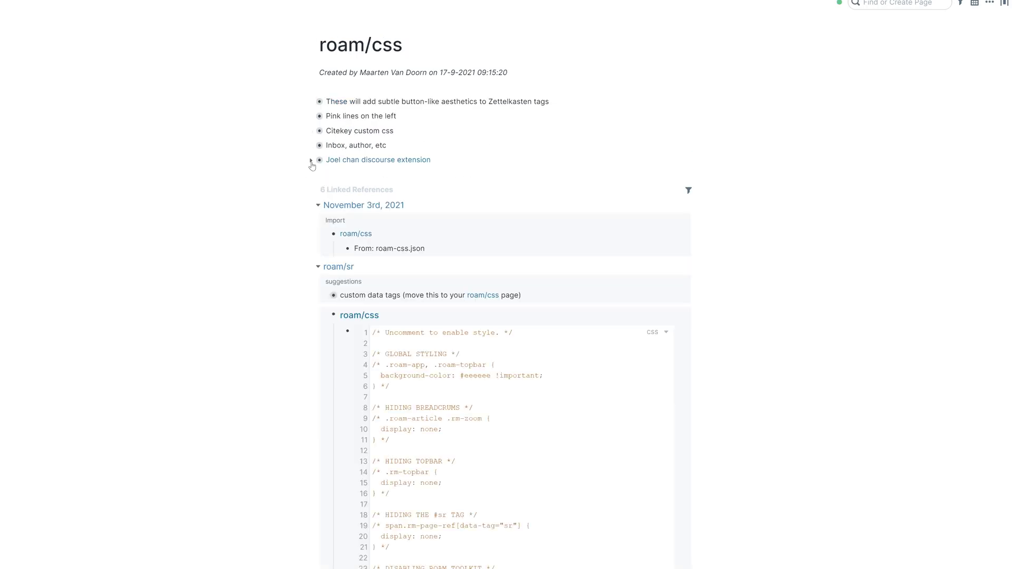
{"action": "left_click", "coordinate": [311, 162]}
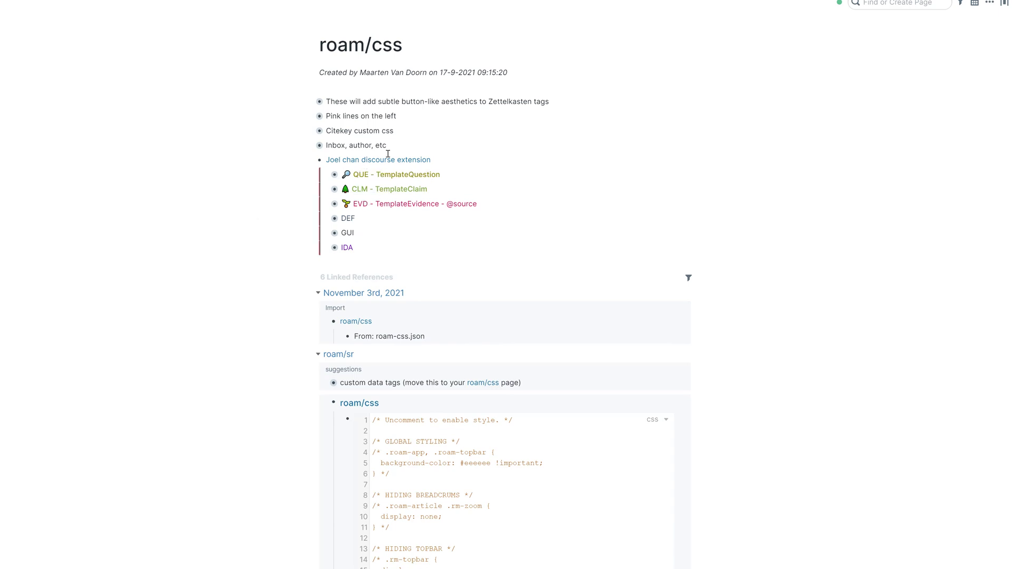
Step: Create a 'CLM - Claim' node on the November 3rd daily page and close the sidebar
{"action": "left_click", "coordinate": [311, 161]}
{"action": "left_click", "coordinate": [475, 157]}
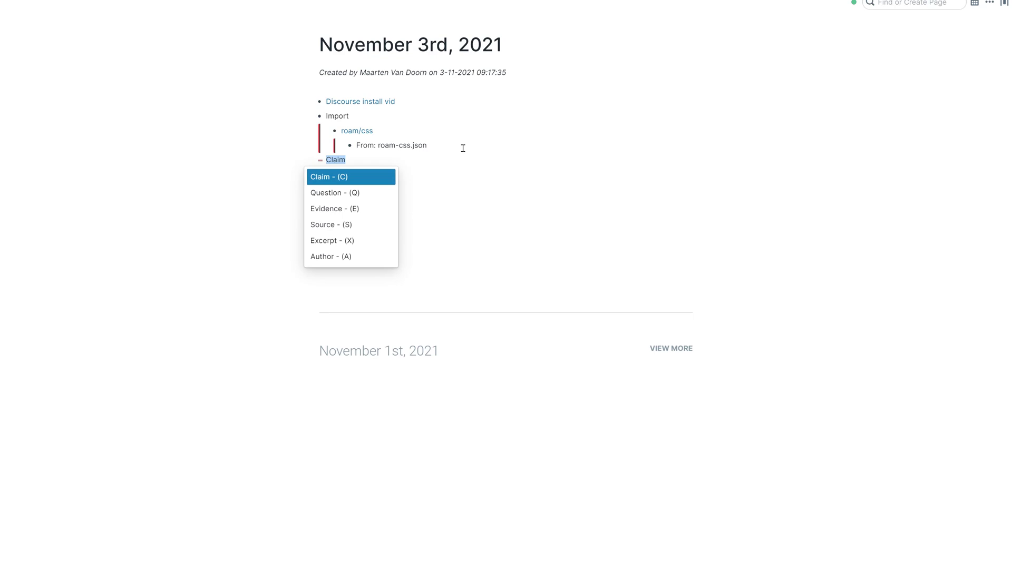
{"action": "key", "text": "Return"}
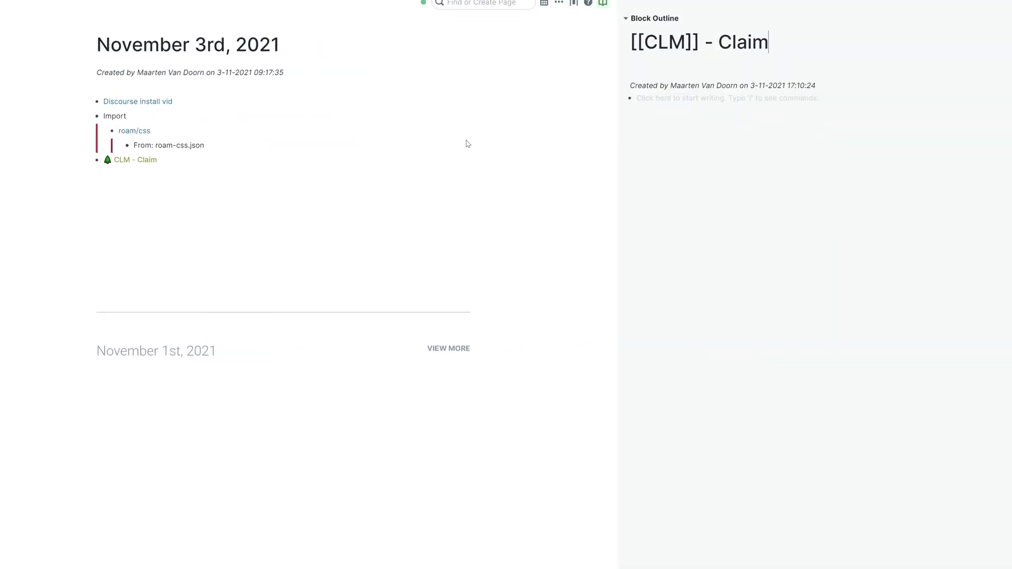
{"action": "left_click", "coordinate": [219, 161]}
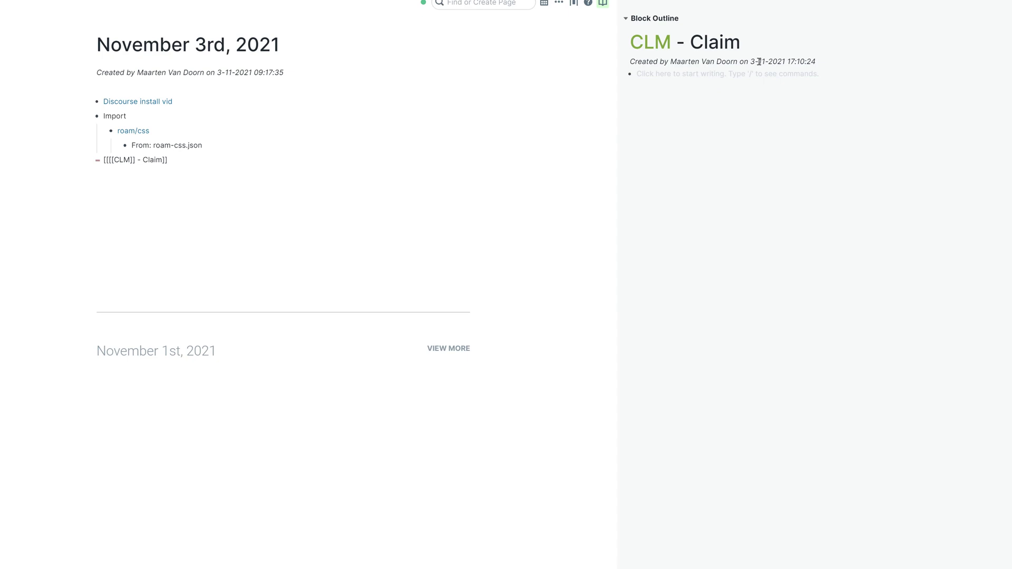
{"action": "key", "text": "Escape"}
{"action": "key", "text": "ctrl+slash"}
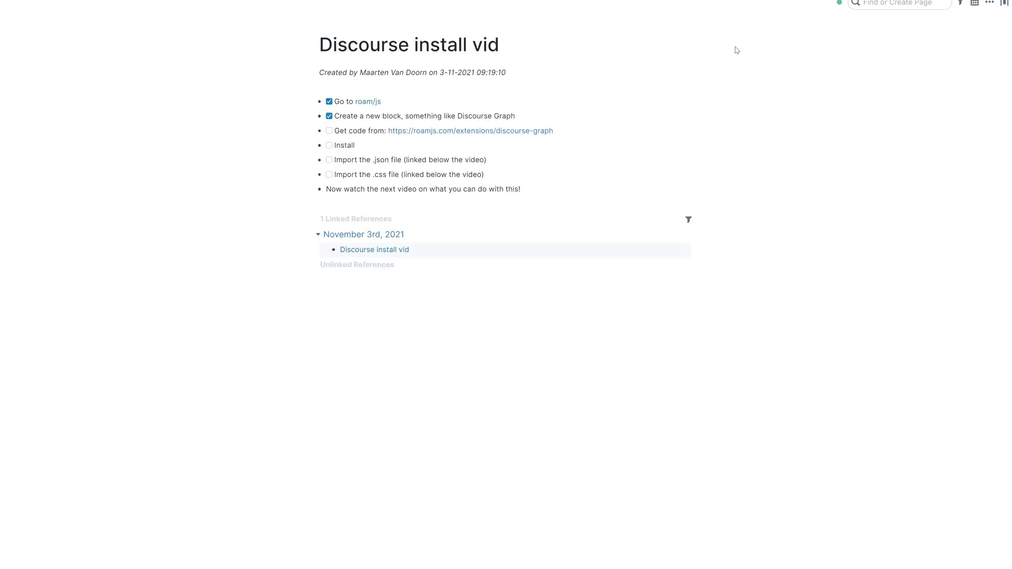
Step: Tick the Get code, Install and Import the .css file steps as done
{"action": "left_click", "coordinate": [329, 132]}
{"action": "left_click", "coordinate": [329, 145]}
{"action": "left_click", "coordinate": [329, 176]}
Step: Import roam-js-discourse-graph.json into the roam/js/discourse-graph page
{"action": "left_click", "coordinate": [901, 6]}
{"action": "type", "text": "disc"}
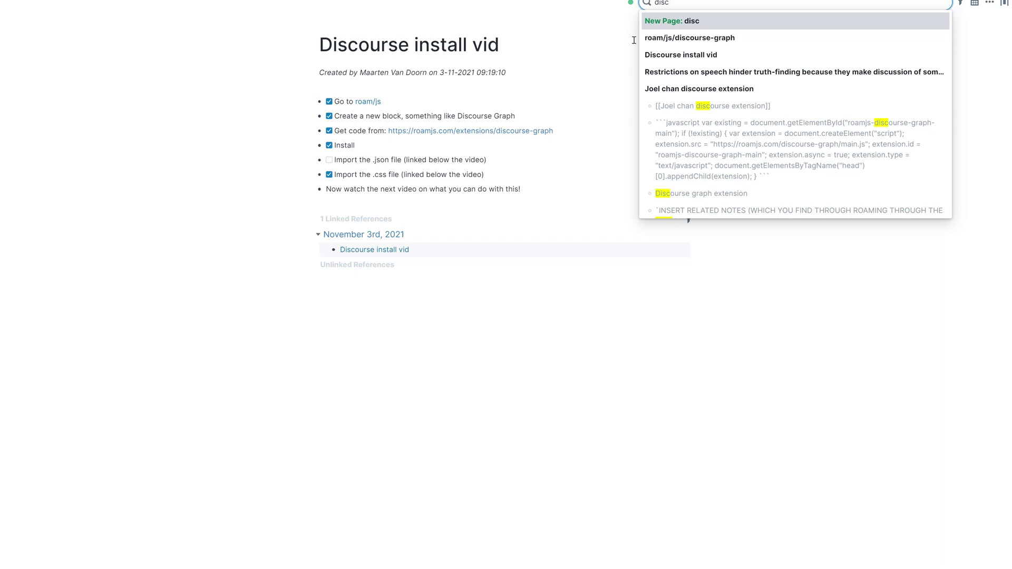
{"action": "left_click", "coordinate": [685, 39]}
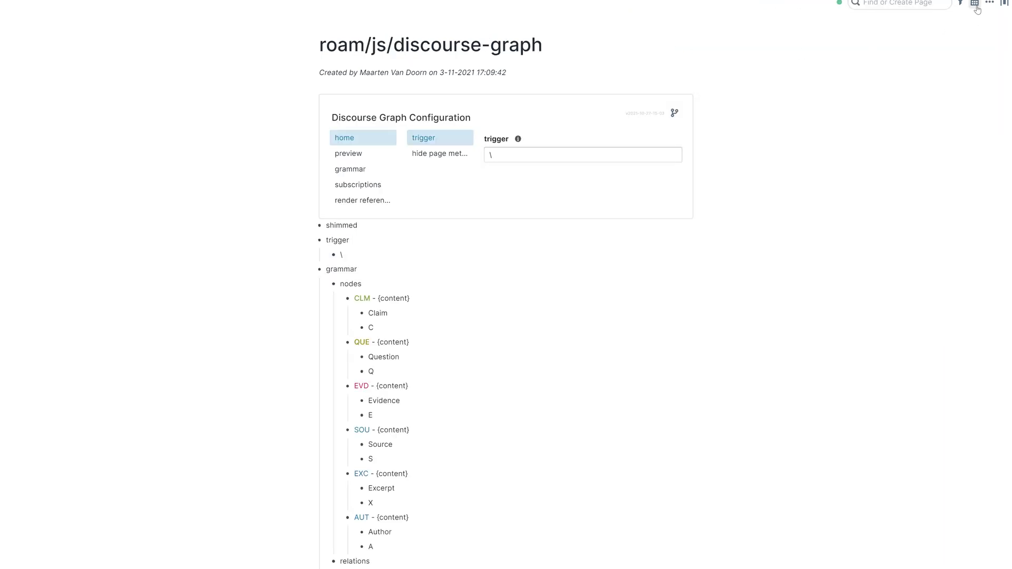
{"action": "left_click", "coordinate": [988, 4]}
{"action": "left_click", "coordinate": [944, 122]}
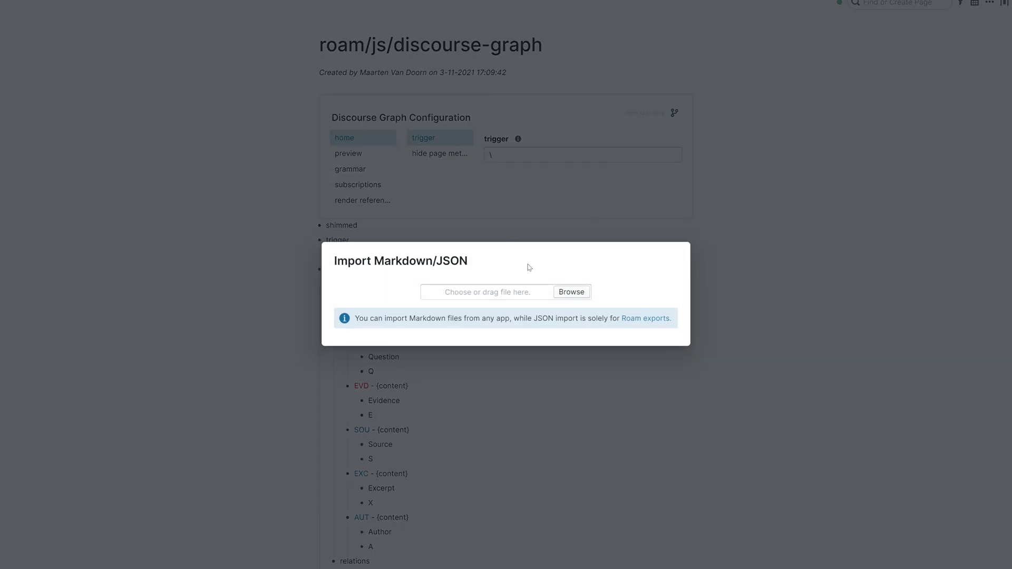
{"action": "left_click", "coordinate": [572, 293]}
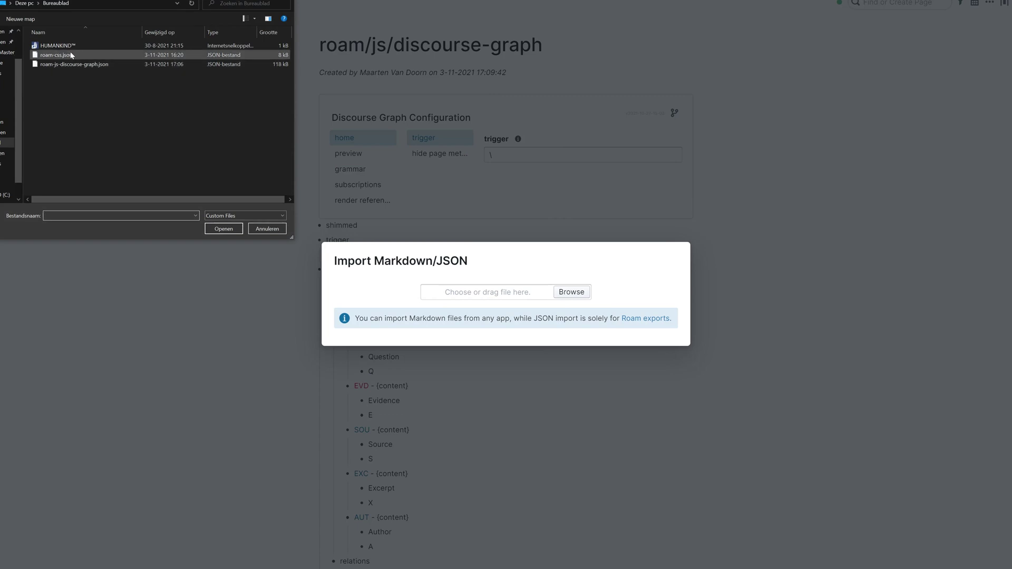
{"action": "double_click", "coordinate": [63, 66]}
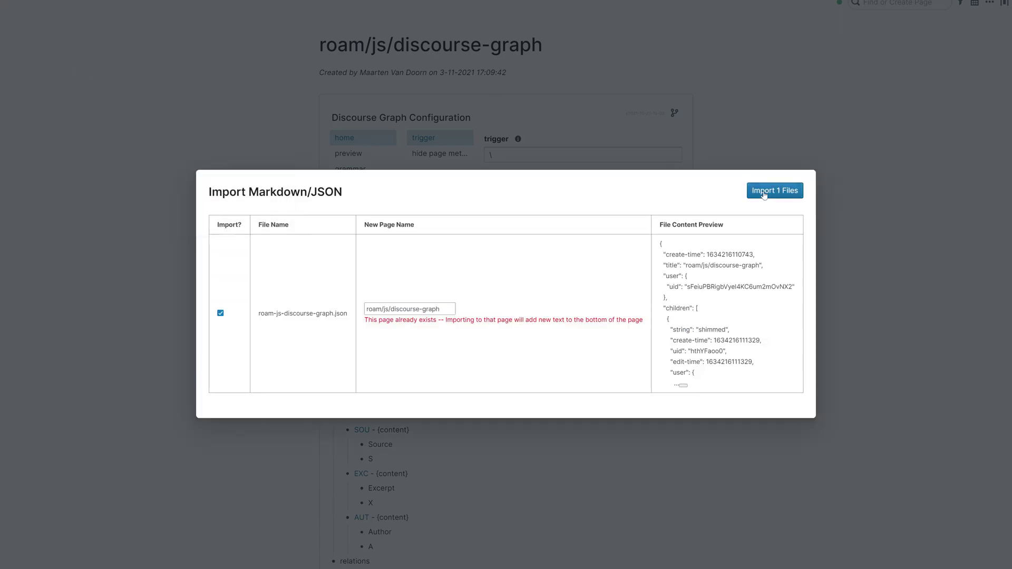
{"action": "left_click", "coordinate": [764, 194]}
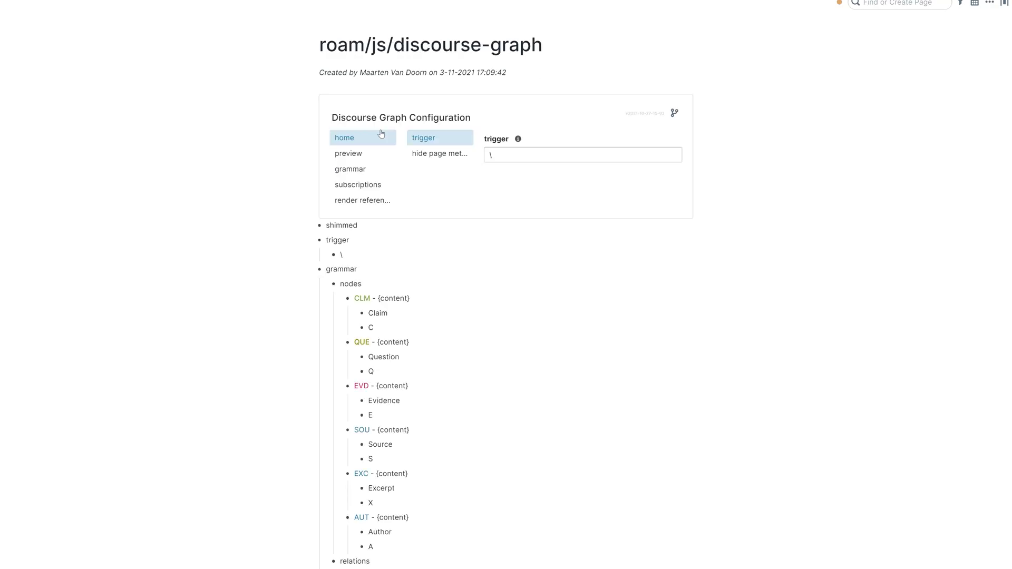
Step: Collapse the first grammar block to reveal the duplicate grammar, subscriptions, shimmed and queries blocks
{"action": "scroll", "coordinate": [413, 184], "scroll_direction": "down", "scroll_amount": 3}
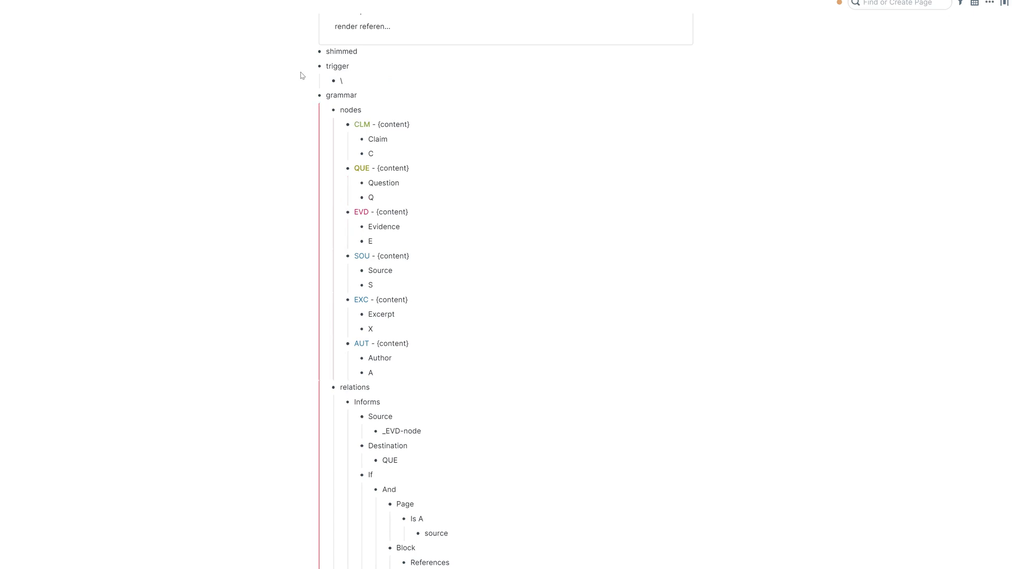
{"action": "left_click", "coordinate": [310, 98]}
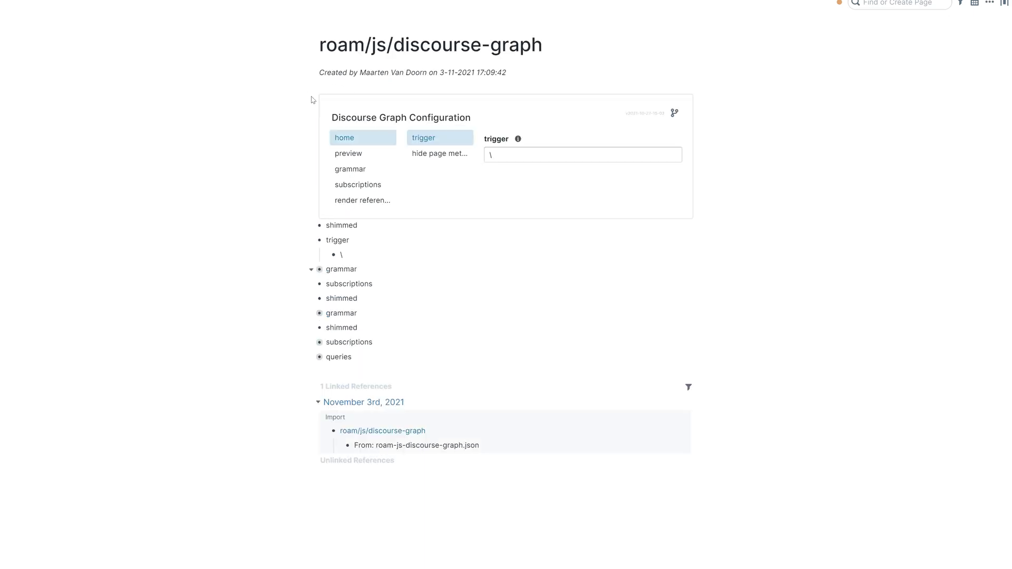
{"action": "left_click", "coordinate": [369, 270]}
{"action": "left_click_drag", "start_coordinate": [370, 270], "coordinate": [329, 268]}
{"action": "key", "text": "backslash"}
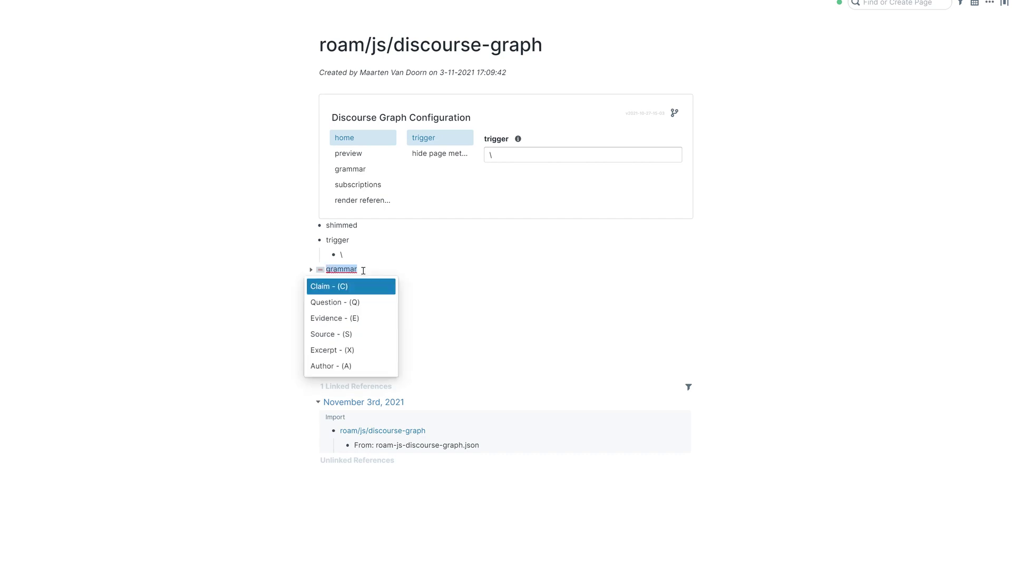
{"action": "key", "text": "Escape"}
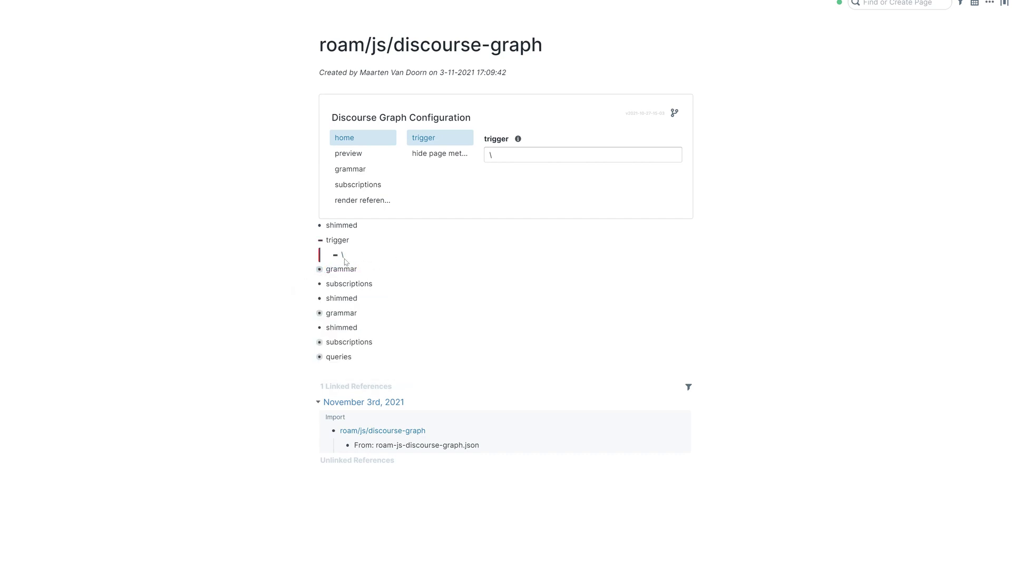
{"action": "left_click", "coordinate": [394, 285]}
Step: Delete the duplicate grammar, subscriptions, shimmed and queries blocks
{"action": "left_click", "coordinate": [311, 315]}
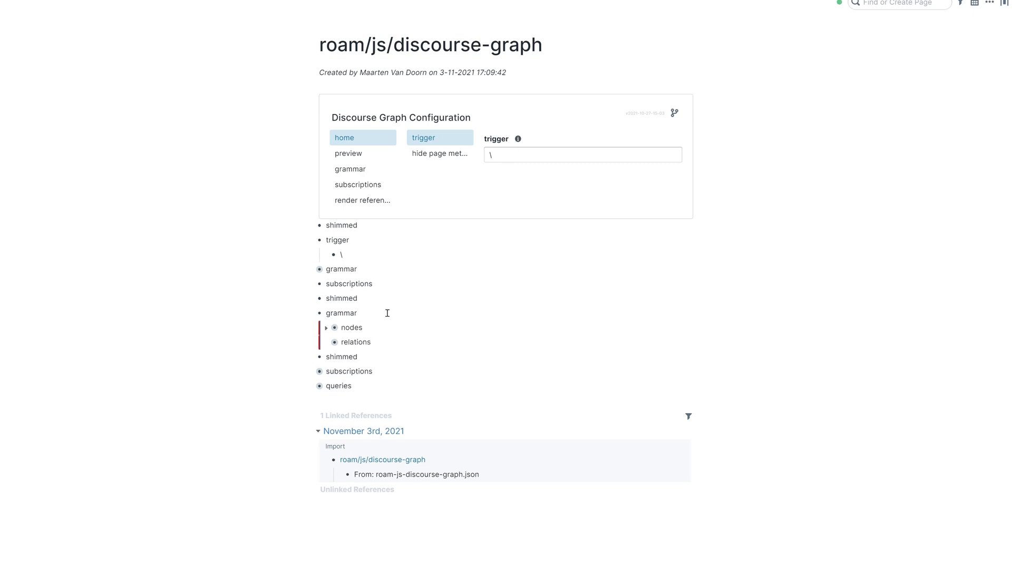
{"action": "left_click_drag", "start_coordinate": [373, 299], "coordinate": [312, 279]}
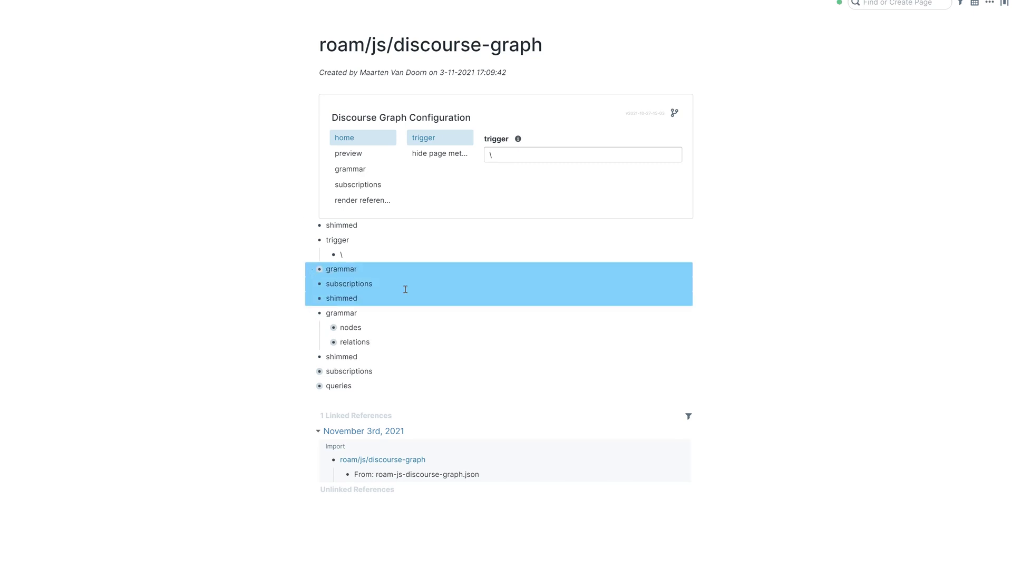
{"action": "key", "text": "BackSpace"}
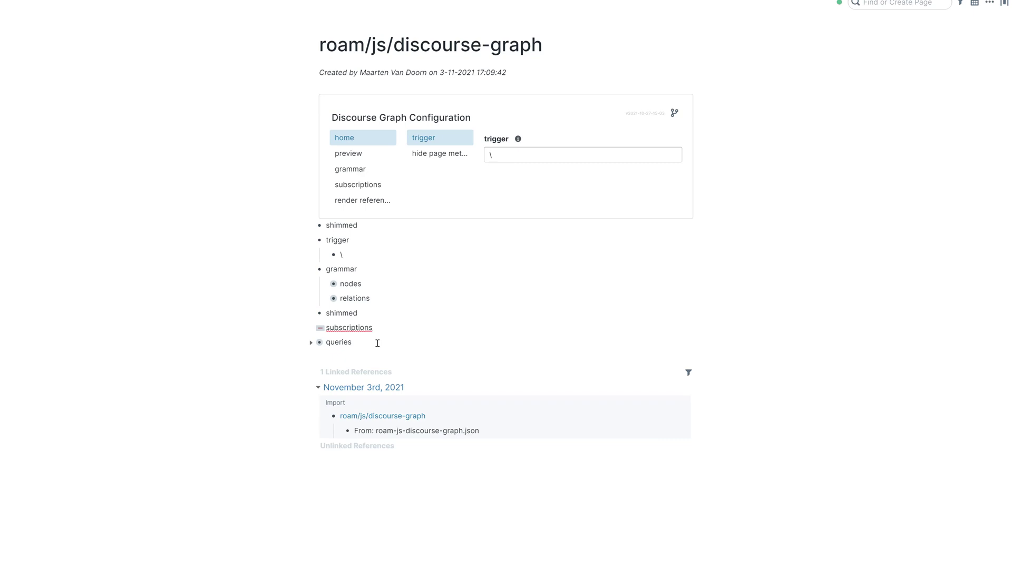
{"action": "left_click_drag", "start_coordinate": [377, 343], "coordinate": [301, 323]}
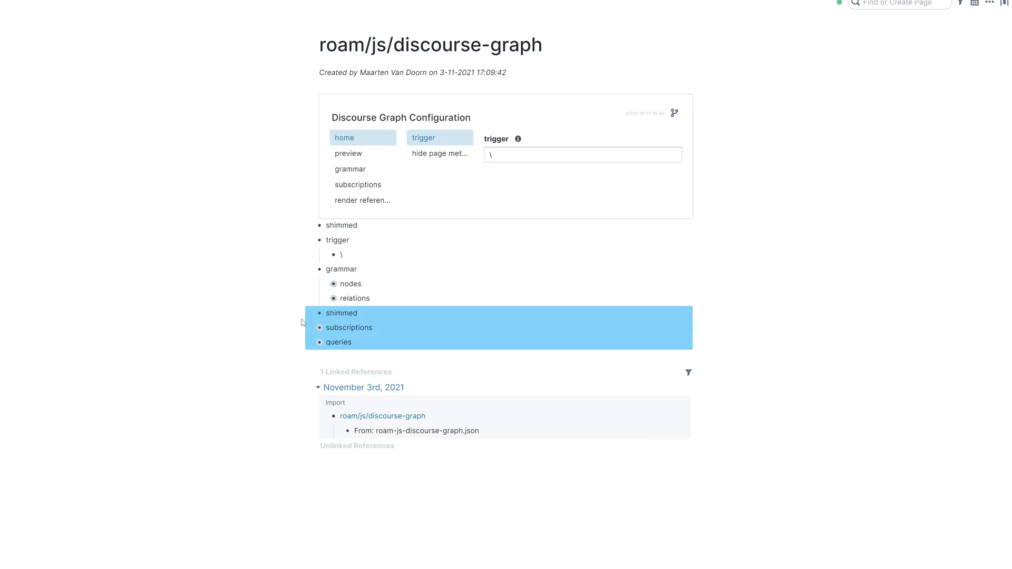
{"action": "key", "text": "BackSpace"}
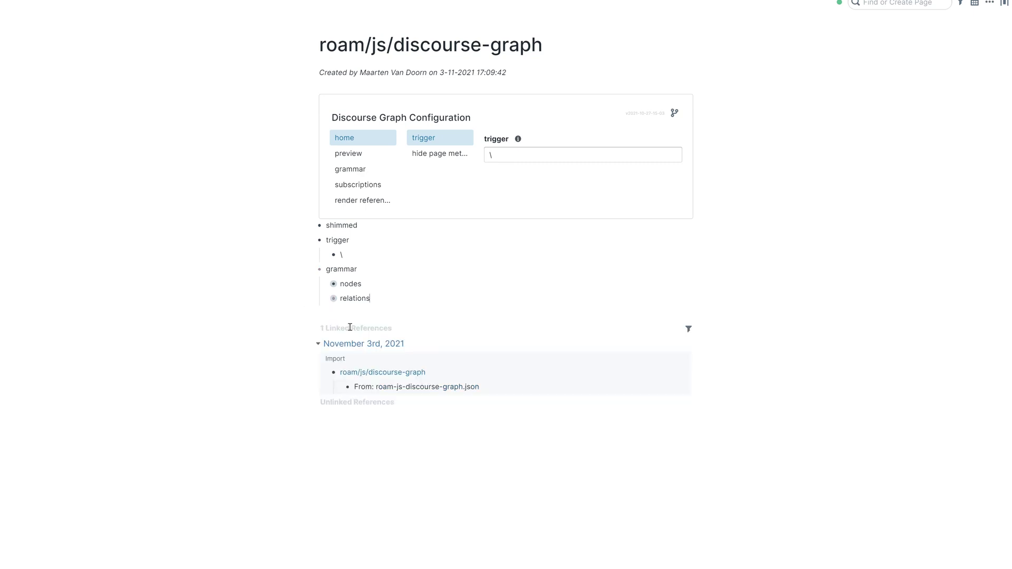
Step: Expand grammar > nodes to list the node types and show grammar in the configuration panel
{"action": "left_click", "coordinate": [327, 285]}
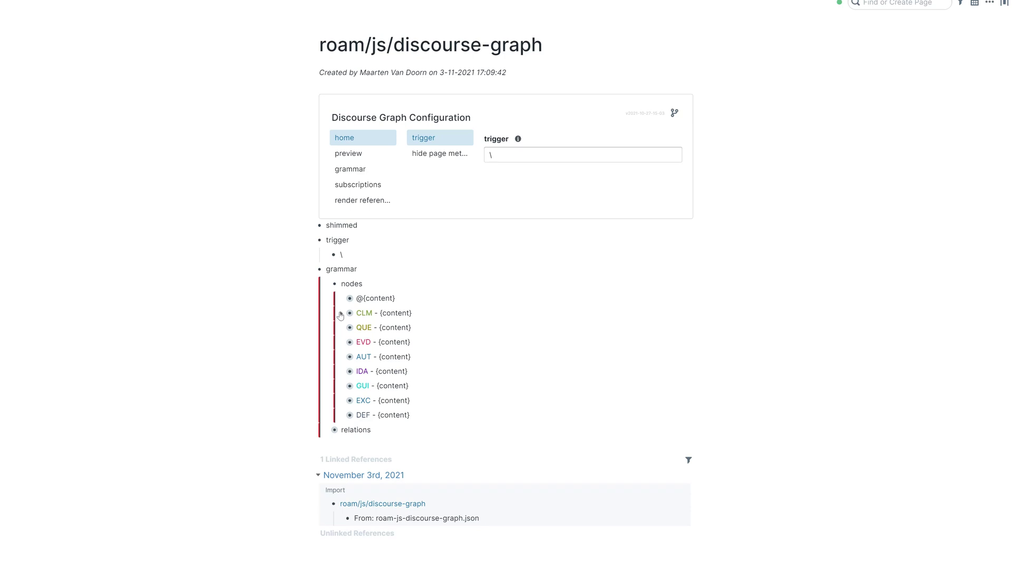
{"action": "left_click", "coordinate": [340, 314]}
{"action": "left_click", "coordinate": [340, 315]}
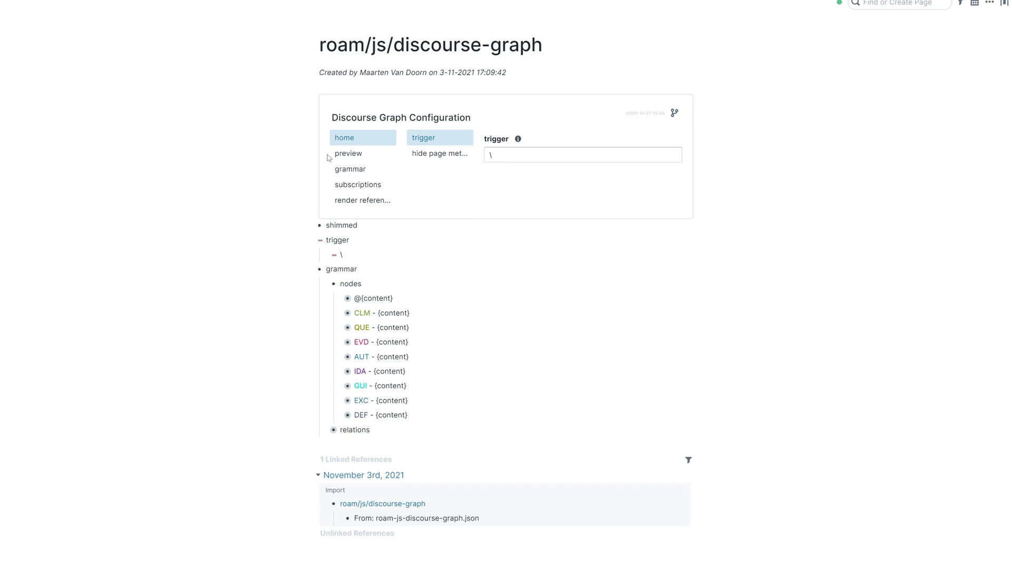
{"action": "left_click", "coordinate": [377, 168]}
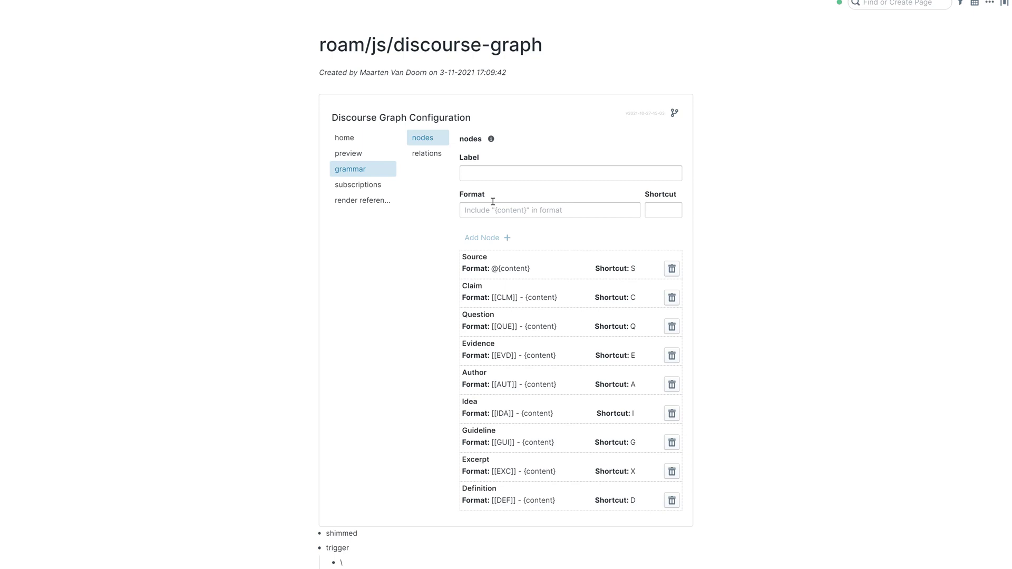
Step: Check the relations list in the configuration, then return to the nodes list
{"action": "left_click", "coordinate": [428, 154]}
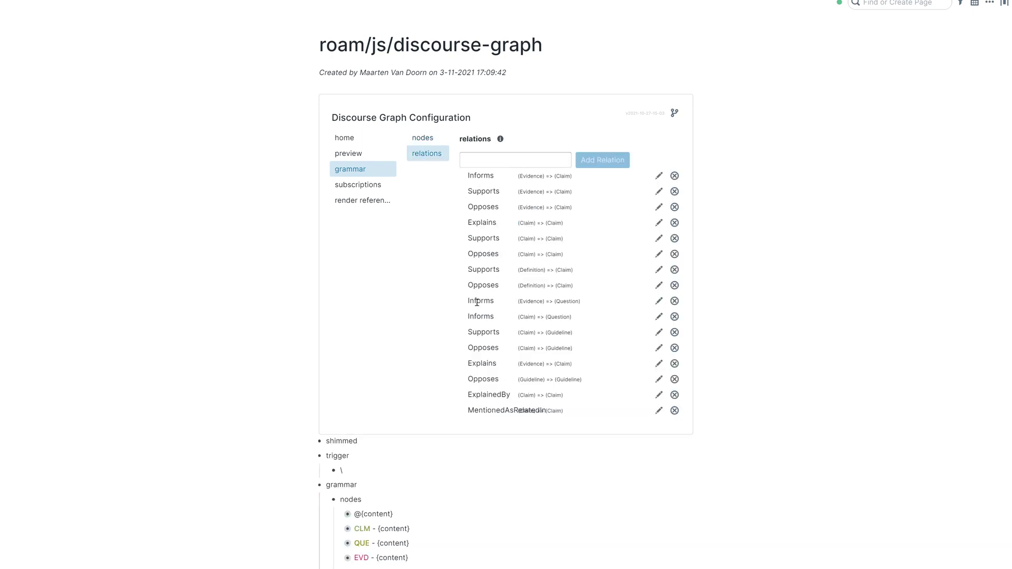
{"action": "left_click", "coordinate": [423, 138]}
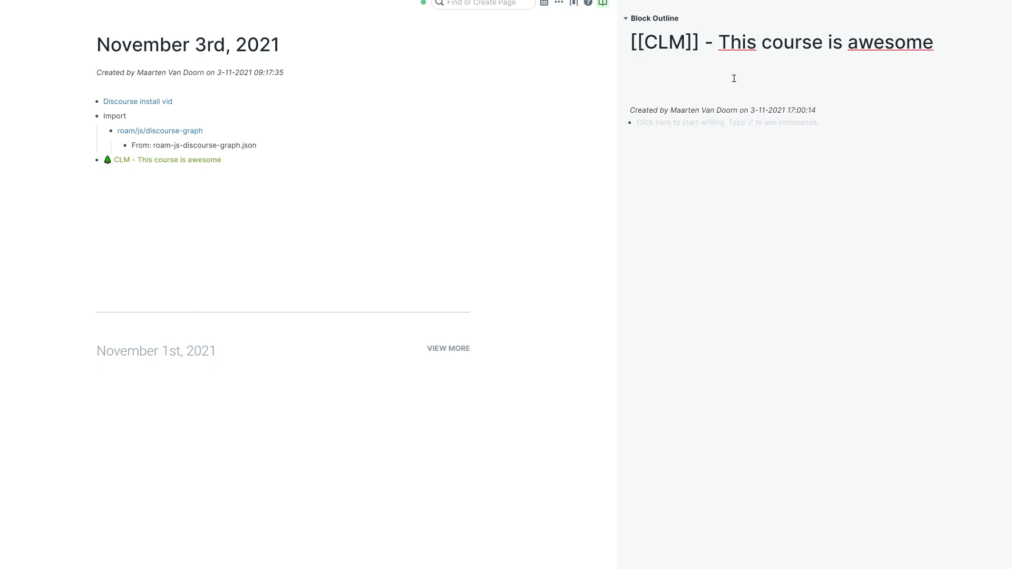
Step: Open the 'CLM - This course is awesome' page and insert the Create permanent note template with ;;
{"action": "left_click", "coordinate": [179, 160]}
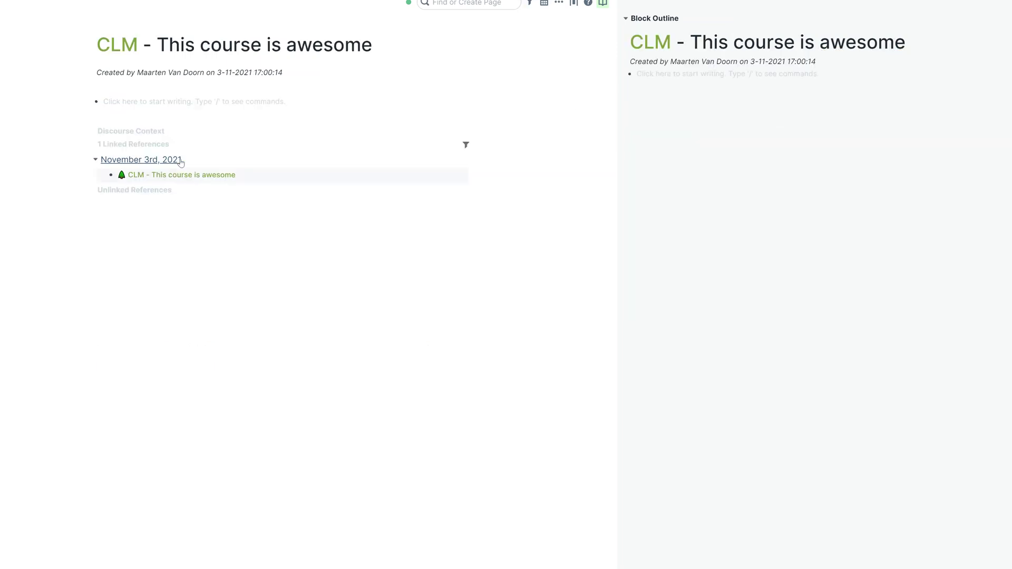
{"action": "key", "text": "ctrl+slash"}
{"action": "left_click", "coordinate": [434, 104]}
{"action": "type", "text": ";;"}
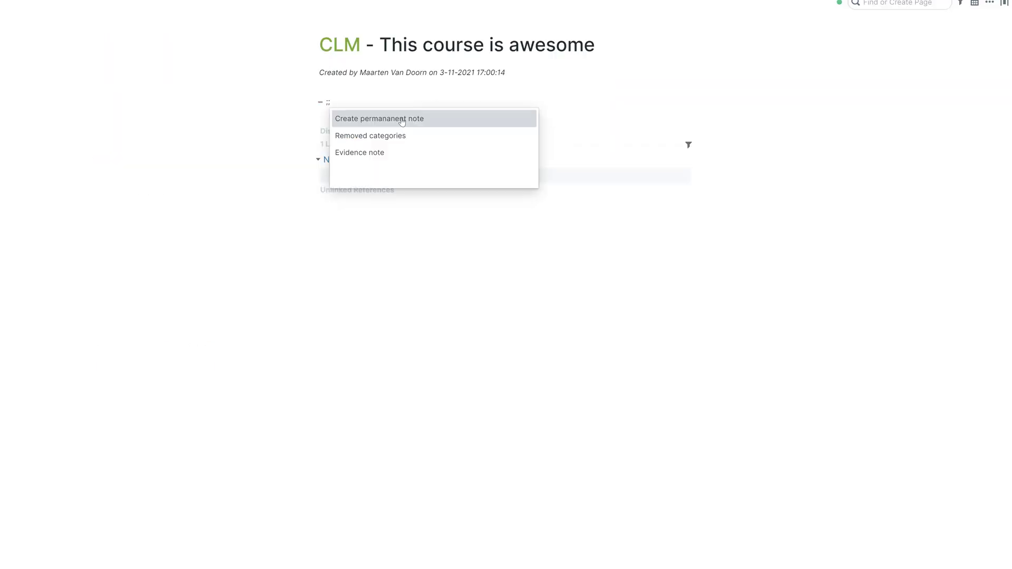
{"action": "left_click", "coordinate": [401, 120]}
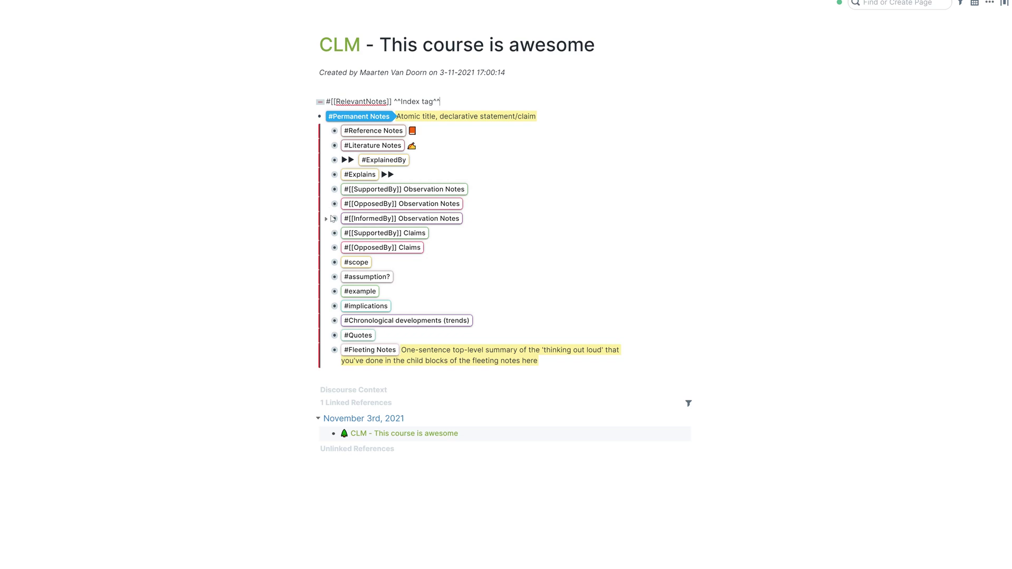
Step: Replace the SupportedBy Claims placeholder with 'I'm learning a lot in this course' and make it a Claim node
{"action": "left_click", "coordinate": [327, 234]}
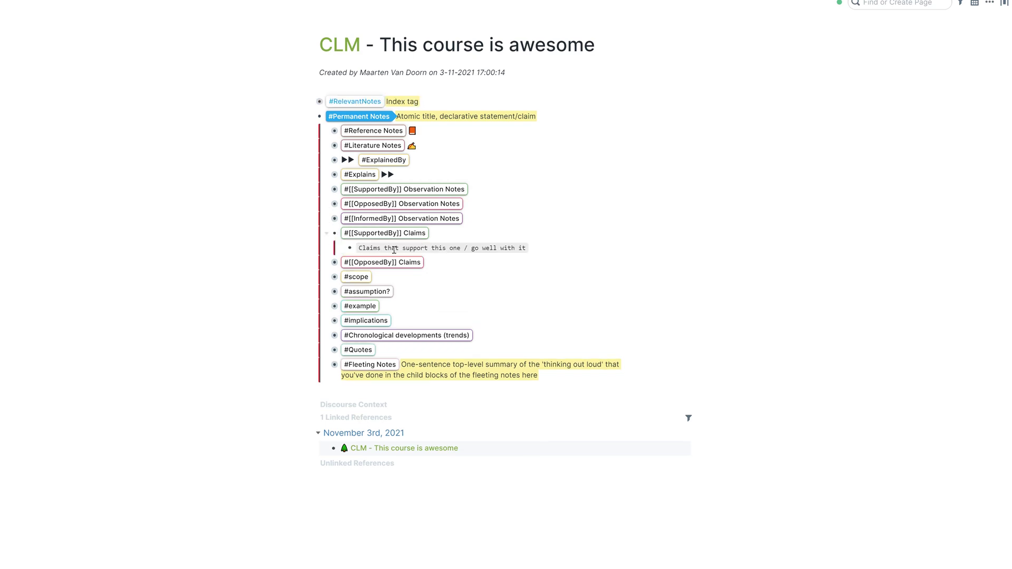
{"action": "left_click", "coordinate": [548, 263]}
{"action": "left_click", "coordinate": [539, 253]}
{"action": "key", "text": "ctrl+a"}
{"action": "key", "text": "BackSpace"}
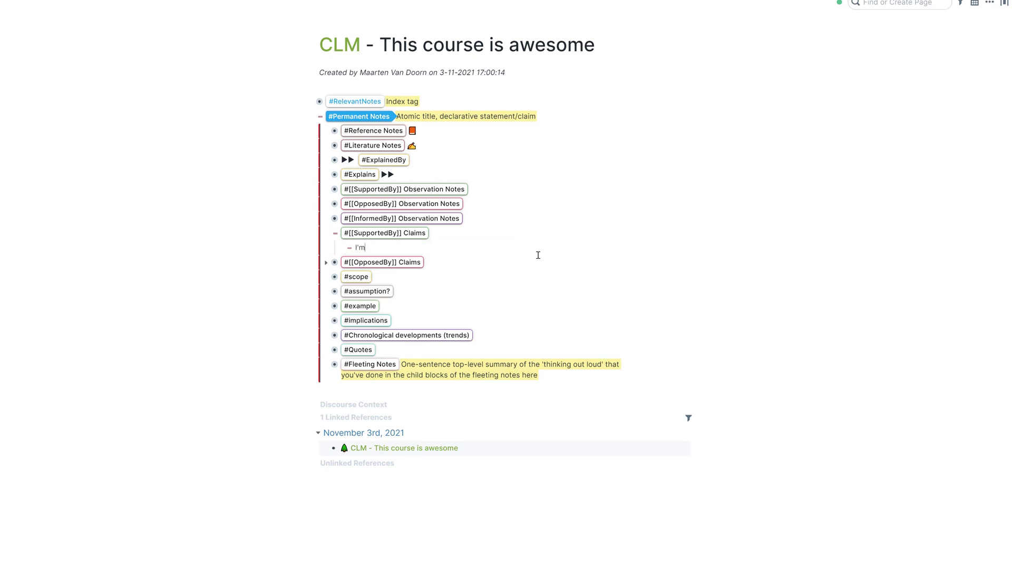
{"action": "type", "text": "I'm learninga a lot in this course"}
{"action": "key", "text": "ctrl+a"}
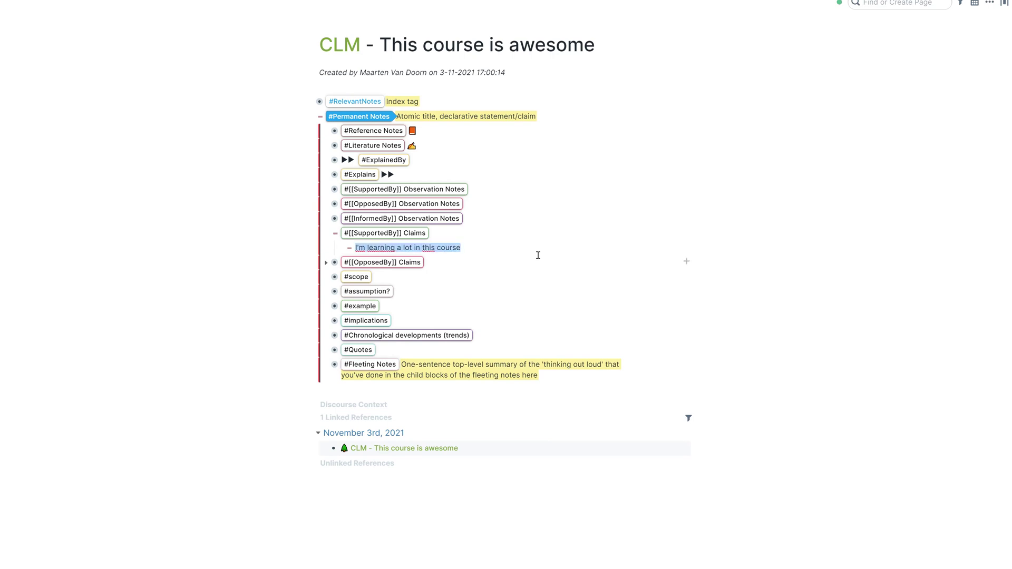
{"action": "key", "text": "backslash"}
{"action": "key", "text": "c"}
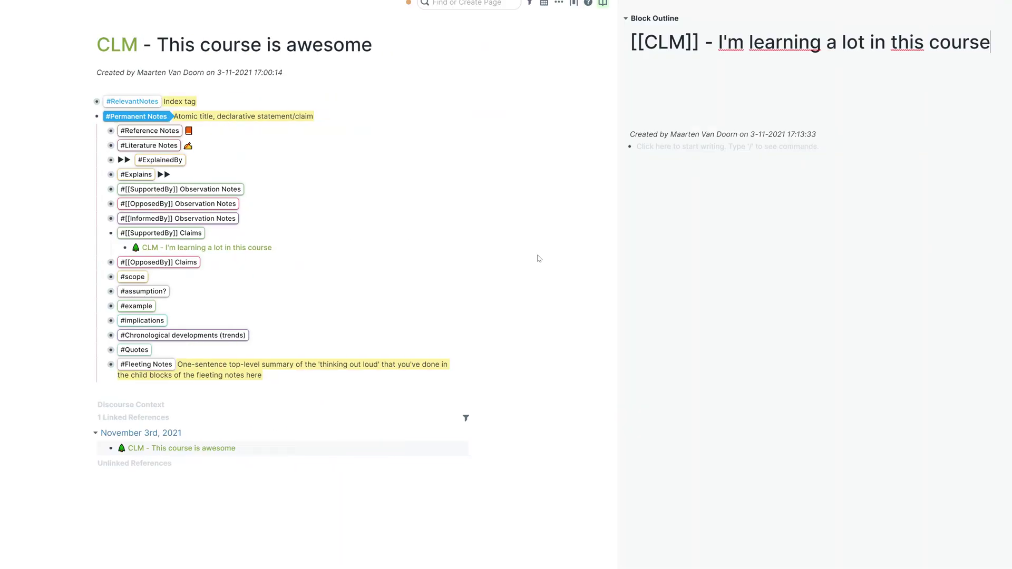
{"action": "key", "text": "ctrl+slash"}
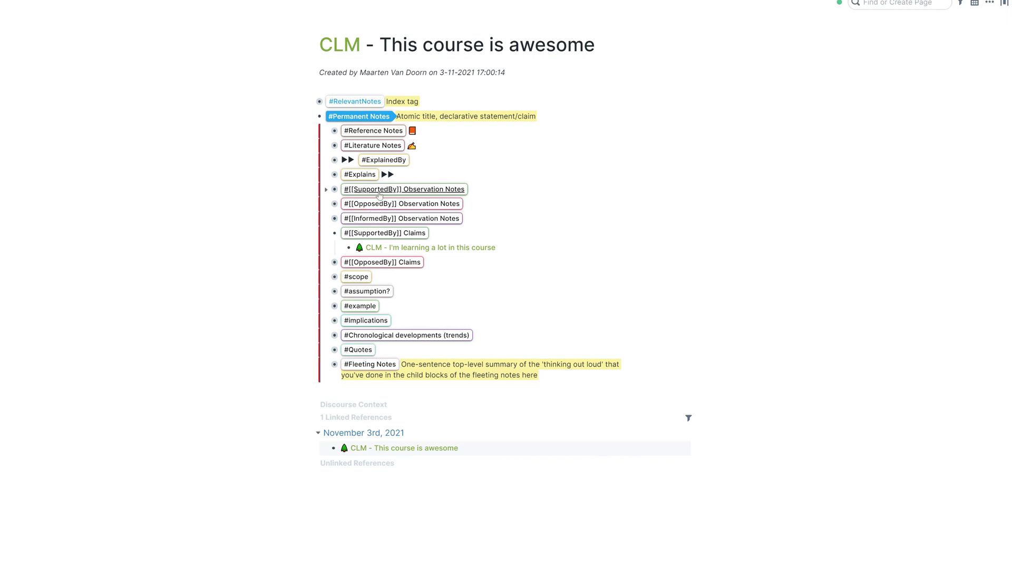
Step: Add an empty block under RelevantNotes and link Permanent Notes to 'CLM - This course is awesome'
{"action": "left_click", "coordinate": [446, 91]}
{"action": "key", "text": "Return"}
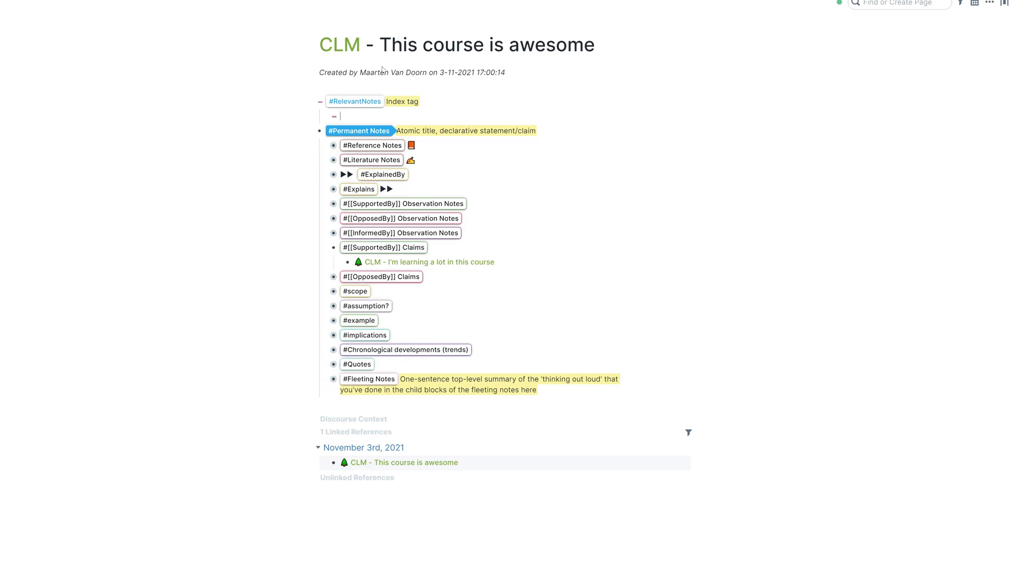
{"action": "key", "text": "Down"}
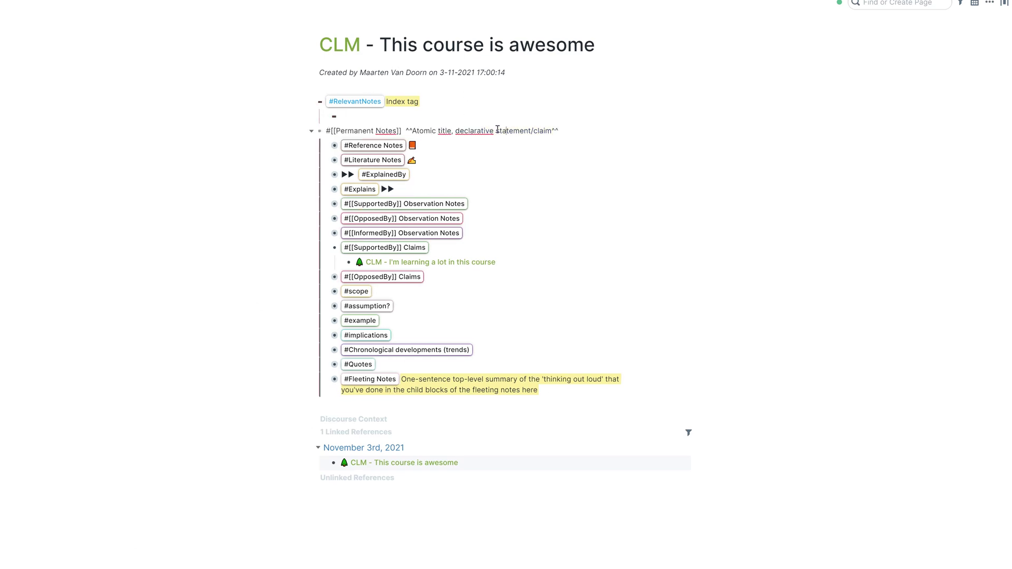
{"action": "key", "text": "Escape"}
{"action": "left_click", "coordinate": [558, 131]}
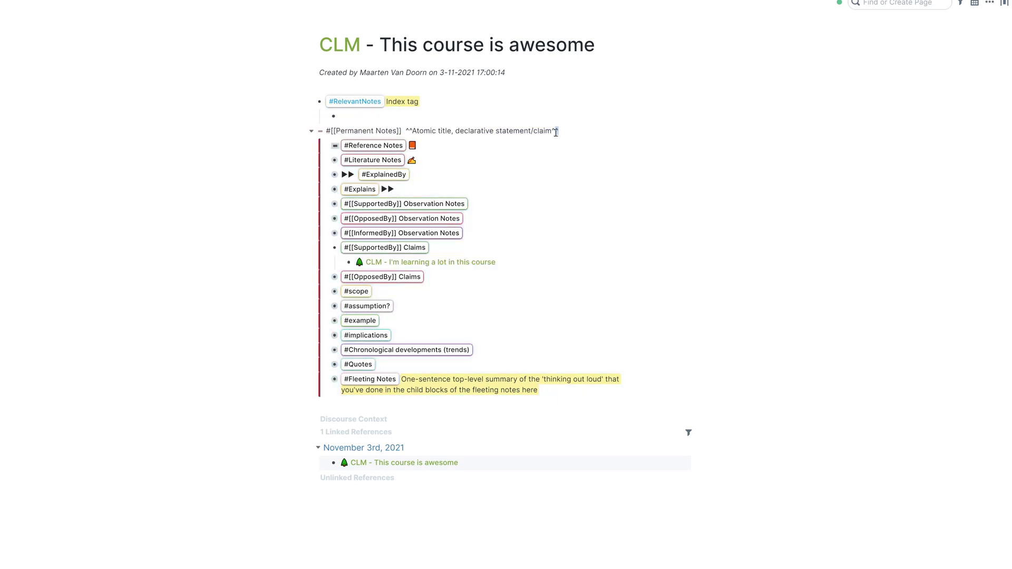
{"action": "left_click_drag", "start_coordinate": [562, 134], "coordinate": [550, 130]}
{"action": "key", "text": "BackSpace"}
{"action": "key", "text": "BackSpace"}
{"action": "key", "text": "BackSpace"}
{"action": "key", "text": "BackSpace"}
{"action": "key", "text": "BackSpace"}
{"action": "key", "text": "BackSpace"}
{"action": "key", "text": "BackSpace"}
{"action": "key", "text": "BackSpace"}
{"action": "key", "text": "BackSpace"}
{"action": "key", "text": "BackSpace"}
{"action": "key", "text": "BackSpace"}
{"action": "key", "text": "BackSpace"}
{"action": "key", "text": "BackSpace"}
{"action": "key", "text": "BackSpace"}
{"action": "key", "text": "BackSpace"}
{"action": "key", "text": "BackSpace"}
{"action": "key", "text": "BackSpace"}
{"action": "key", "text": "BackSpace"}
{"action": "key", "text": "BackSpace"}
{"action": "key", "text": "BackSpace"}
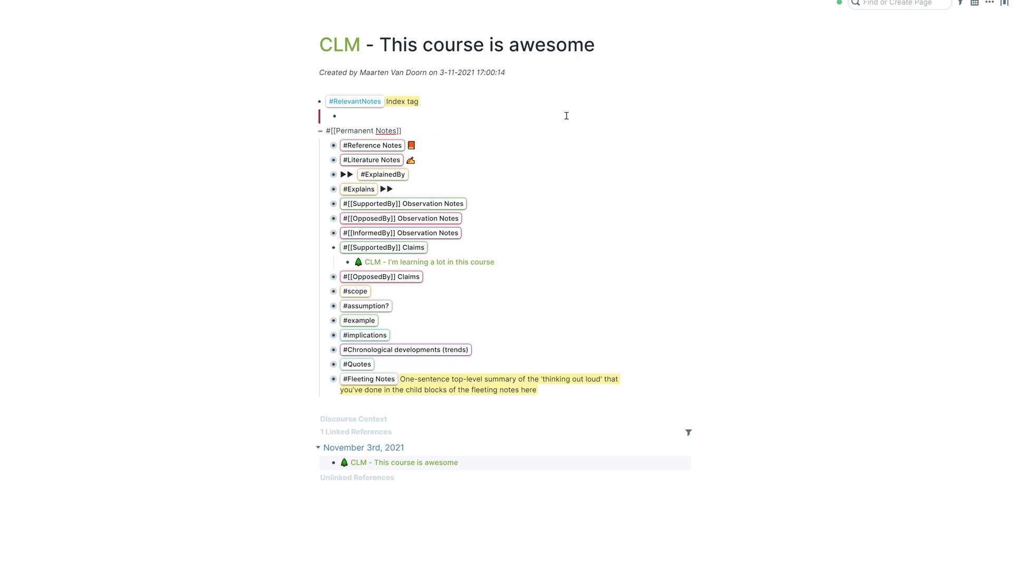
{"action": "type", "text": "[["}
{"action": "type", "text": "This c"}
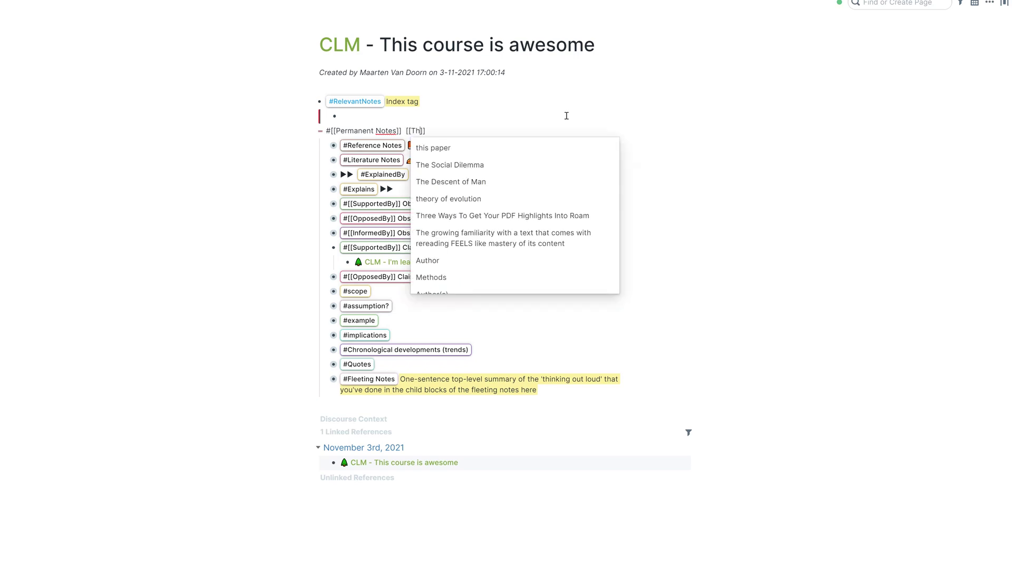
{"action": "key", "text": "Return"}
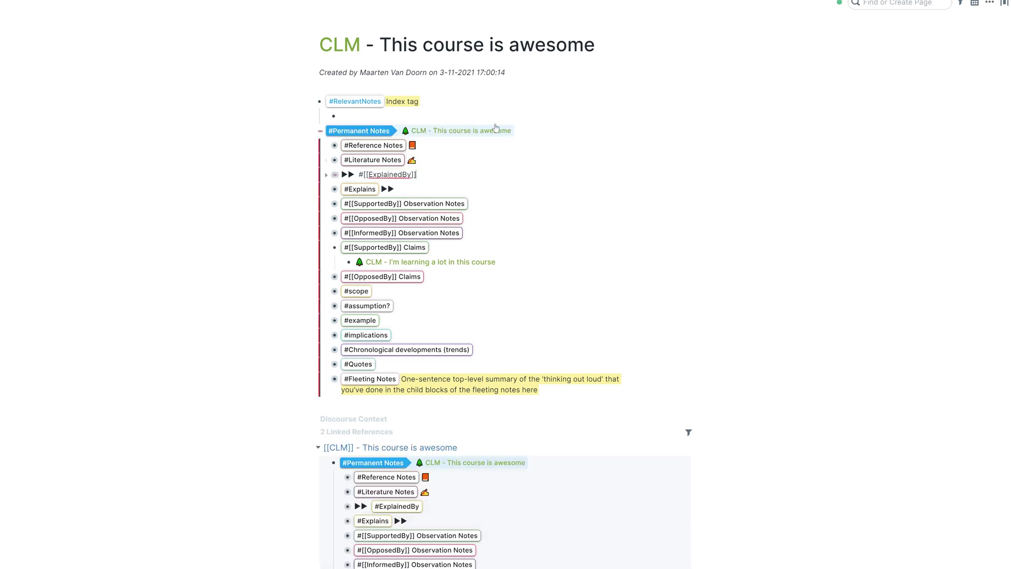
Step: Replace the RelevantNotes Index tag with a link to the 'Academic Mastery with Roam' page
{"action": "left_click", "coordinate": [462, 101]}
{"action": "key", "text": "BackSpace"}
{"action": "key", "text": "BackSpace"}
{"action": "key", "text": "BackSpace"}
{"action": "key", "text": "BackSpace"}
{"action": "key", "text": "BackSpace"}
{"action": "key", "text": "BackSpace"}
{"action": "key", "text": "BackSpace"}
{"action": "key", "text": "BackSpace"}
{"action": "key", "text": "BackSpace"}
{"action": "key", "text": "BackSpace"}
{"action": "key", "text": "BackSpace"}
{"action": "key", "text": "BackSpace"}
{"action": "key", "text": "BackSpace"}
{"action": "type", "text": "[[Academic Mas"}
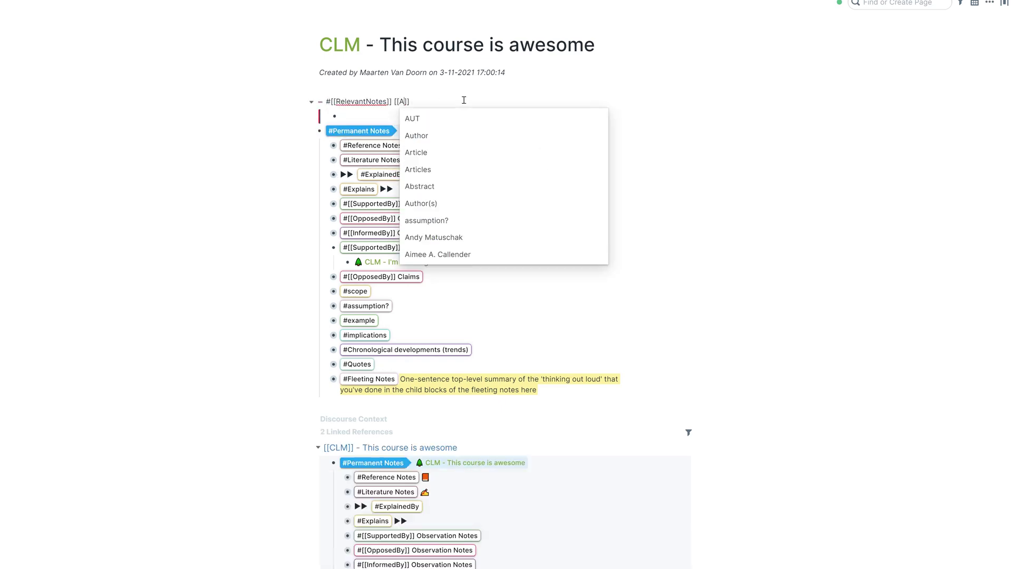
{"action": "type", "text": "tery with R"}
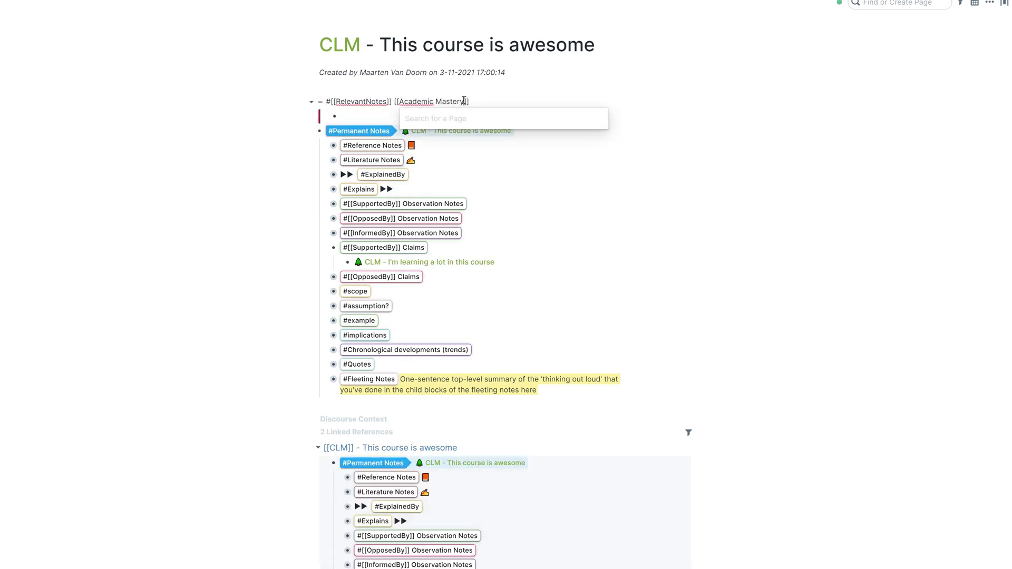
{"action": "type", "text": "oam, level"}
{"action": "left_click", "coordinate": [640, 173]}
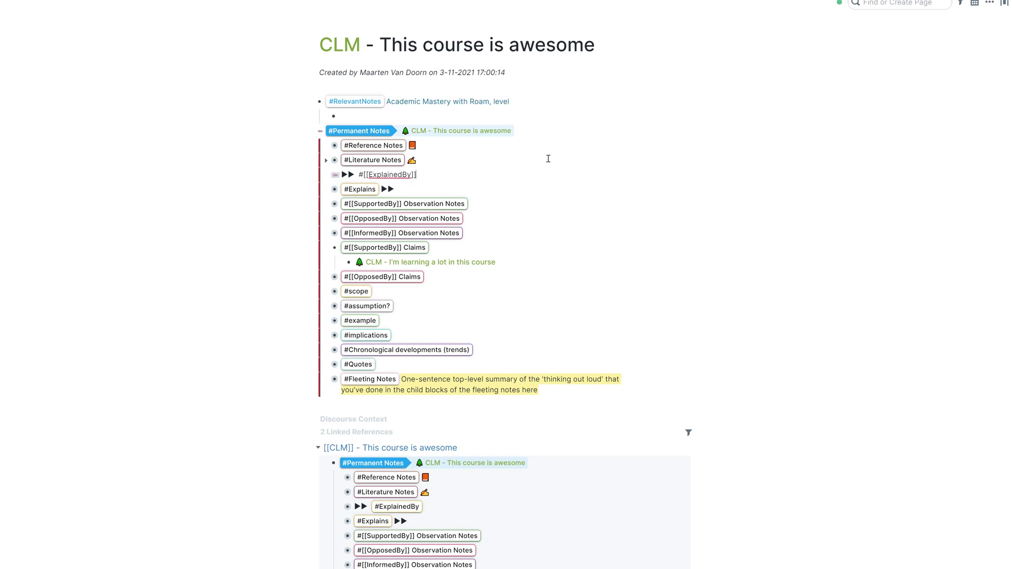
Step: Write 'I really like to learn' under RelevantNotes and turn it into a CLM note page
{"action": "left_click", "coordinate": [433, 113]}
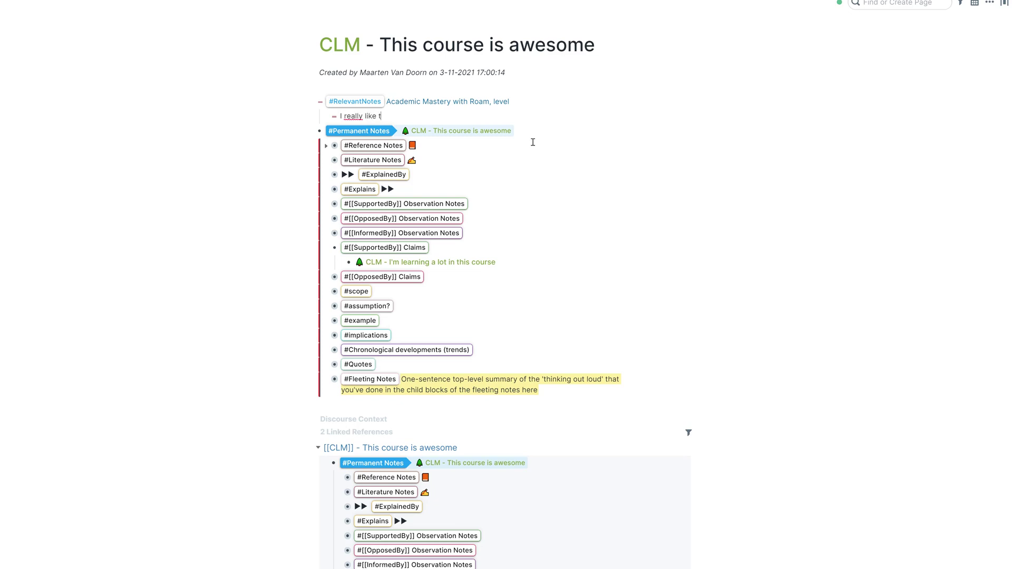
{"action": "type", "text": "earn"}
{"action": "key", "text": "ctrl+a"}
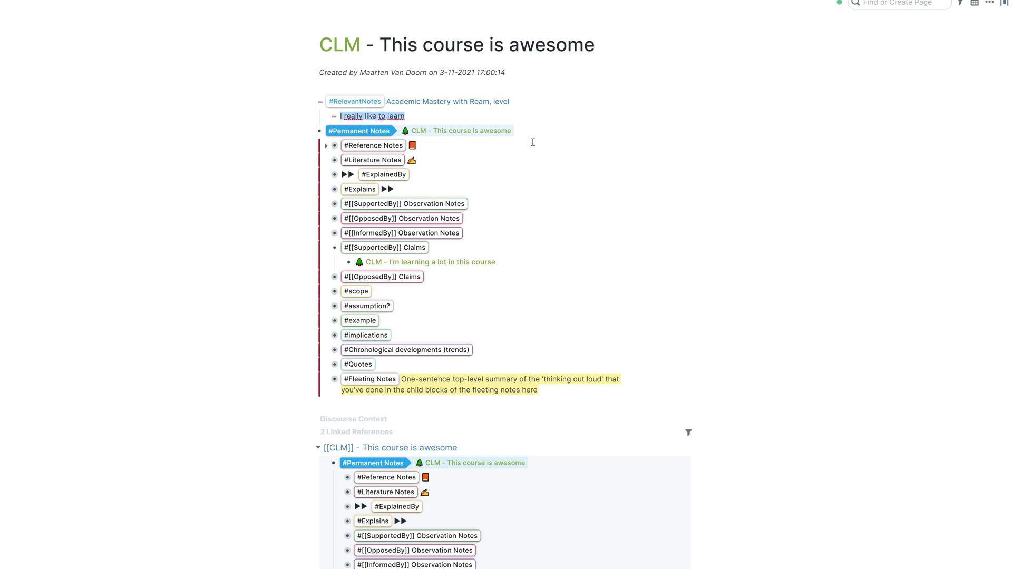
{"action": "key", "text": "backslash"}
{"action": "key", "text": "c"}
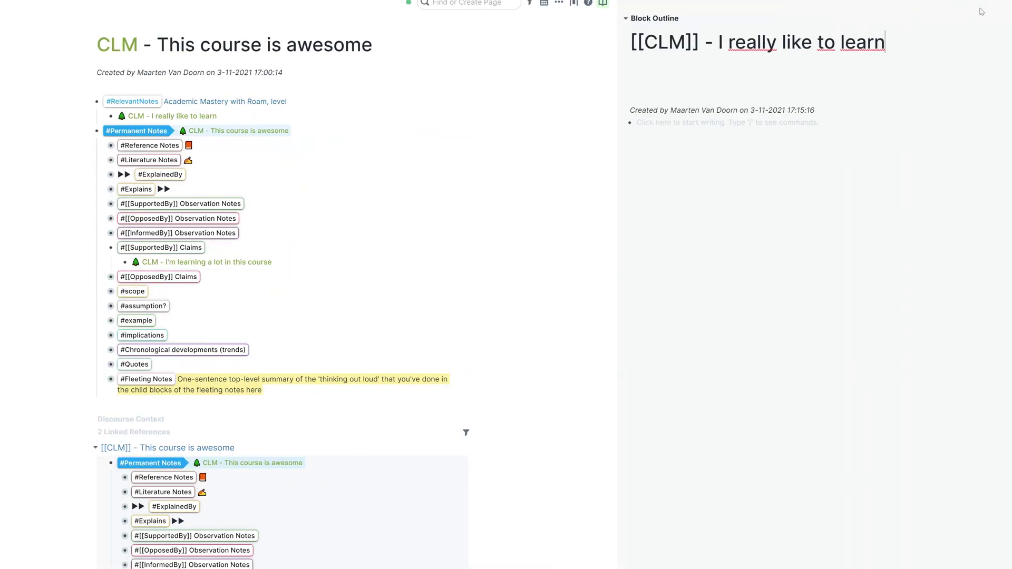
{"action": "key", "text": "Escape"}
{"action": "key", "text": "ctrl+slash"}
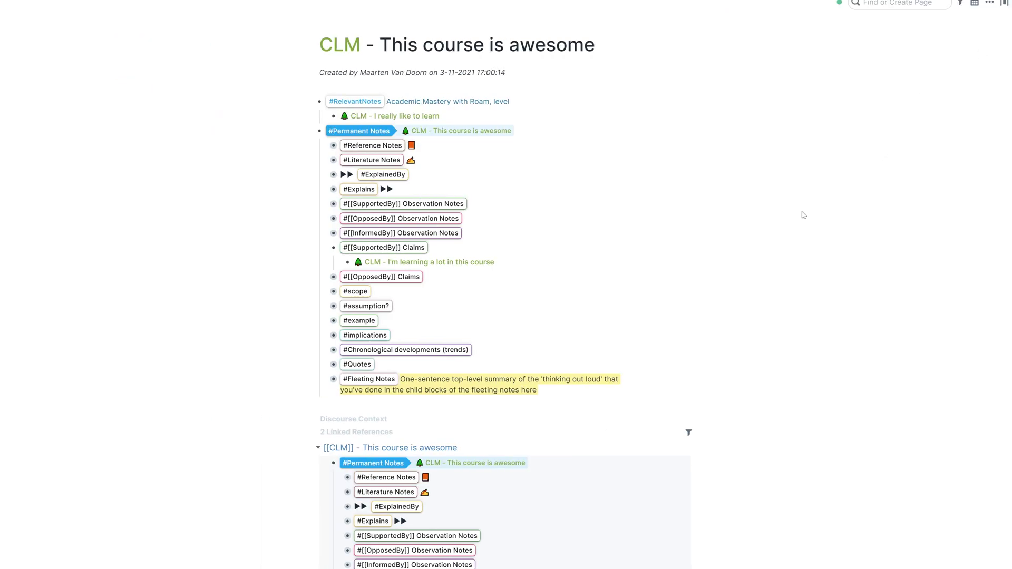
Step: Expand Discourse Context to show the SupportedBy and RelevantNotes links, leaving Fleeting Notes unchanged
{"action": "left_click", "coordinate": [313, 422]}
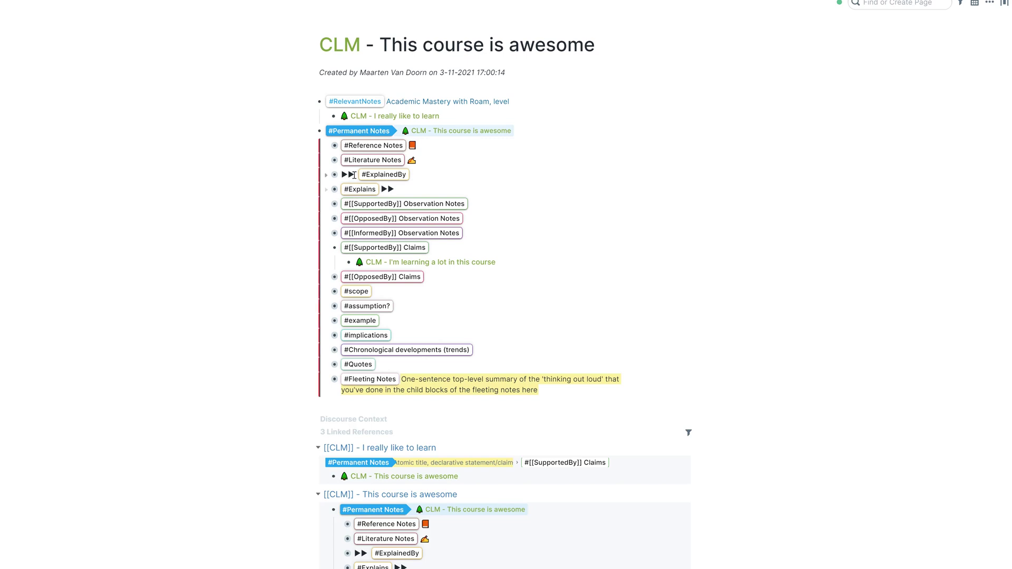
{"action": "left_click", "coordinate": [316, 420]}
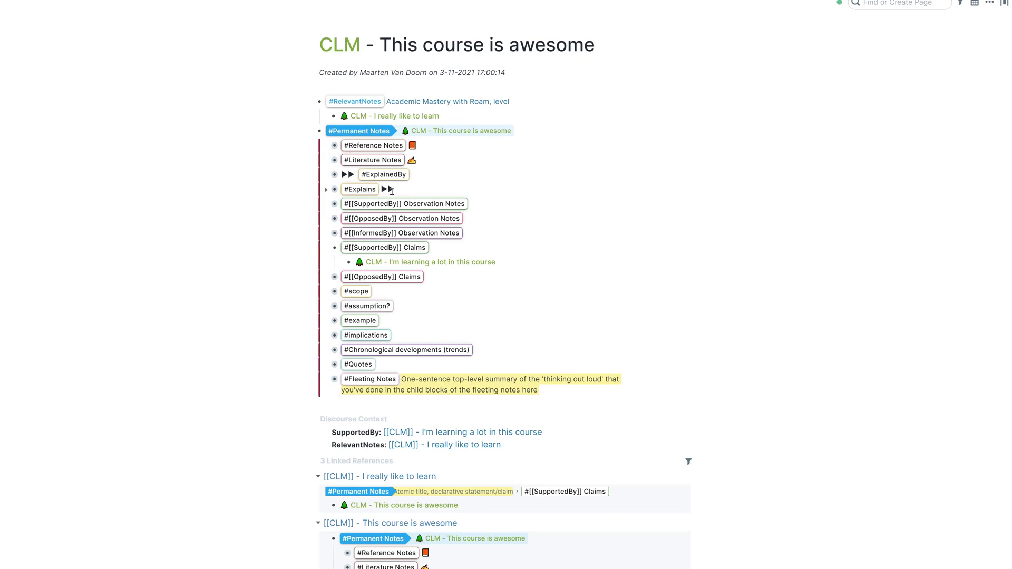
{"action": "left_click", "coordinate": [554, 391]}
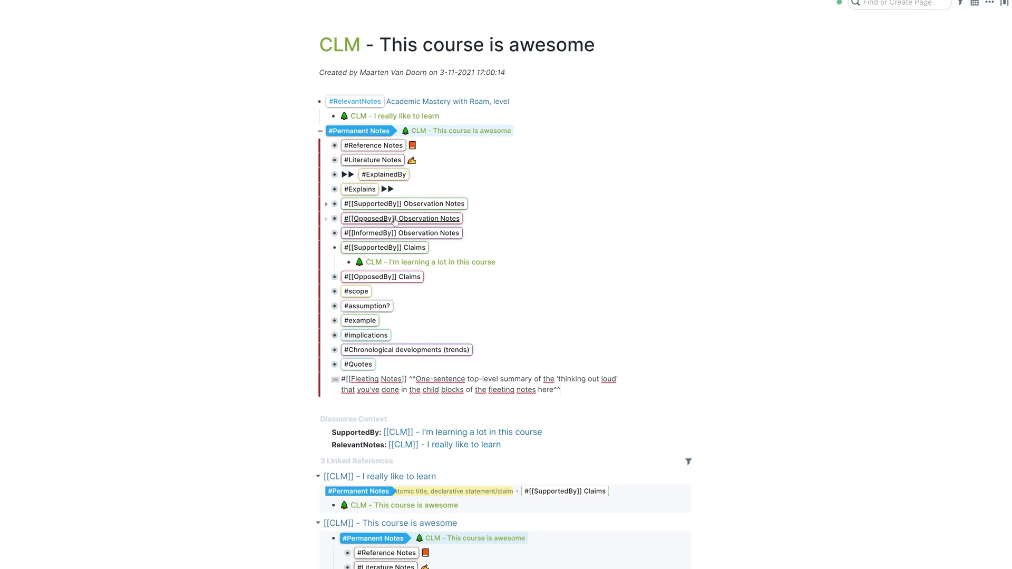
{"action": "left_click", "coordinate": [383, 401]}
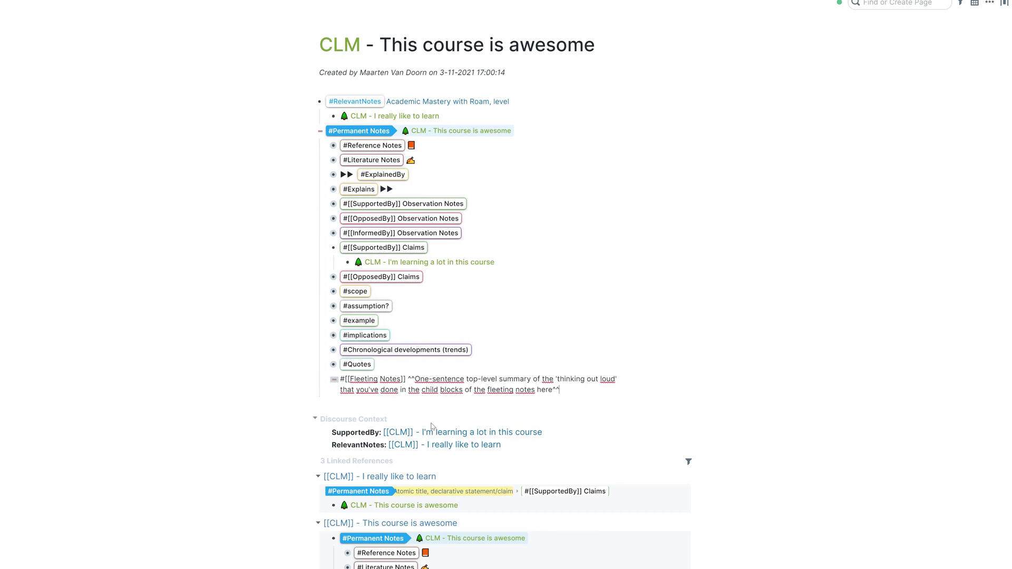
{"action": "left_click", "coordinate": [389, 391]}
{"action": "left_click", "coordinate": [313, 470]}
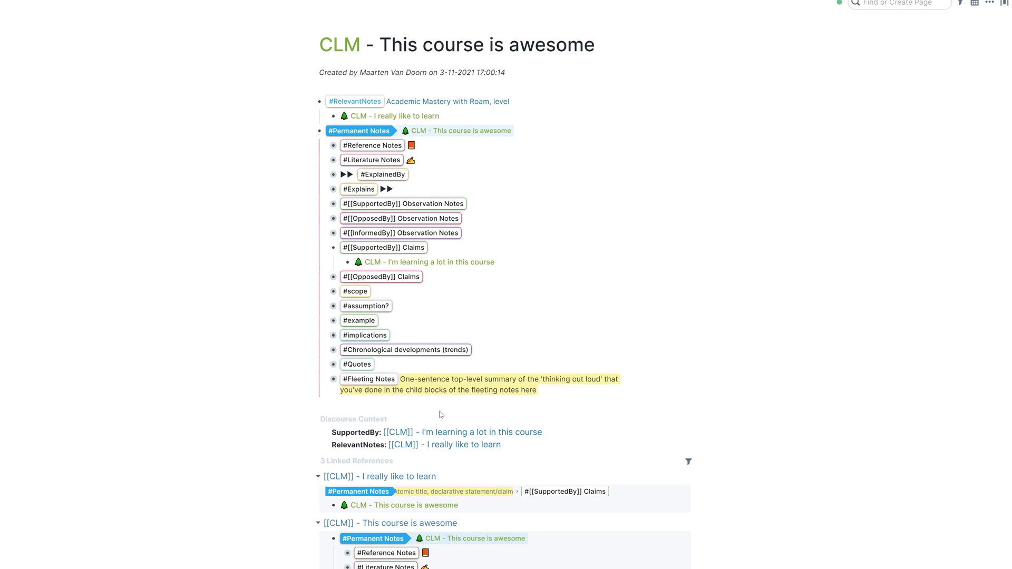
Step: Open the supporting claim page 'CLM - I'm learning a lot in this course' from its reference
{"action": "scroll", "coordinate": [445, 405], "scroll_direction": "down", "scroll_amount": 4}
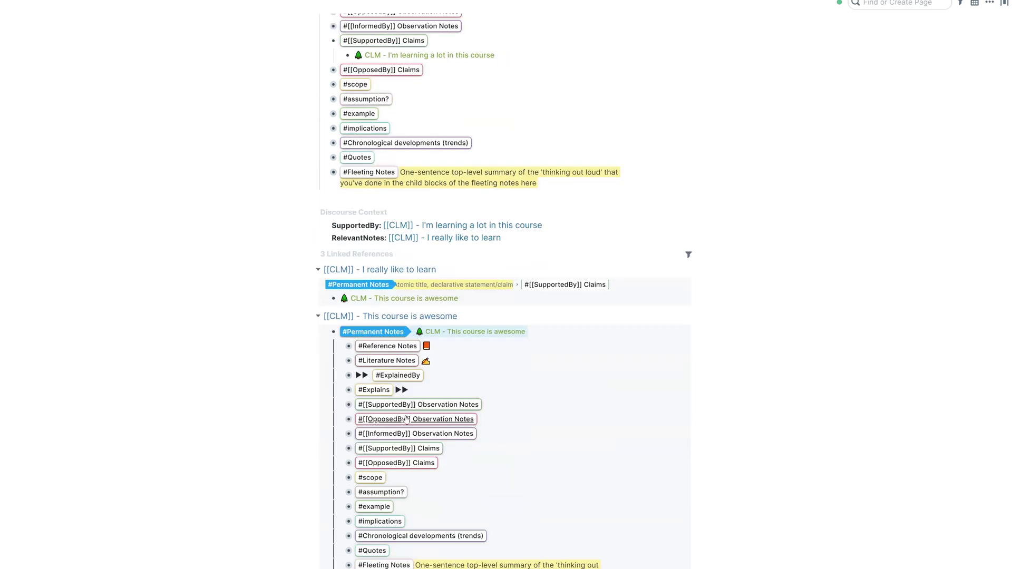
{"action": "scroll", "coordinate": [441, 106], "scroll_direction": "up", "scroll_amount": 4}
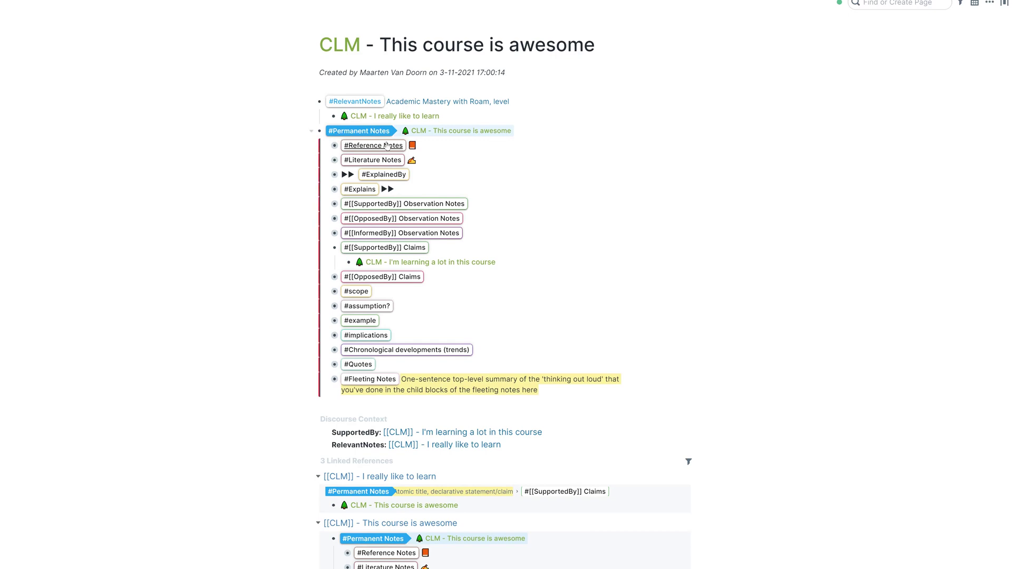
{"action": "scroll", "coordinate": [394, 174], "scroll_direction": "down", "scroll_amount": 3}
{"action": "scroll", "coordinate": [395, 174], "scroll_direction": "down", "scroll_amount": 2}
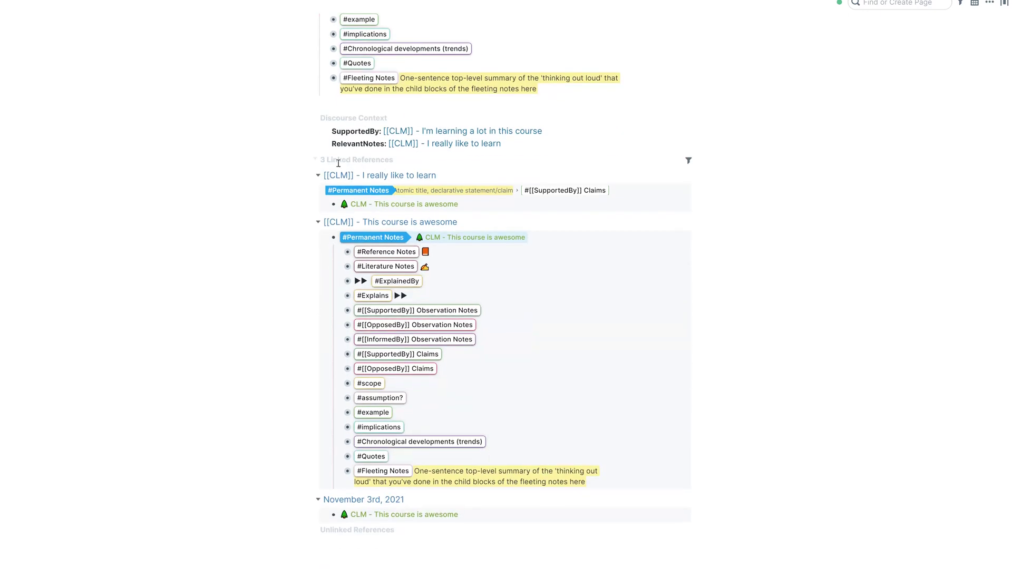
{"action": "left_click", "coordinate": [537, 132]}
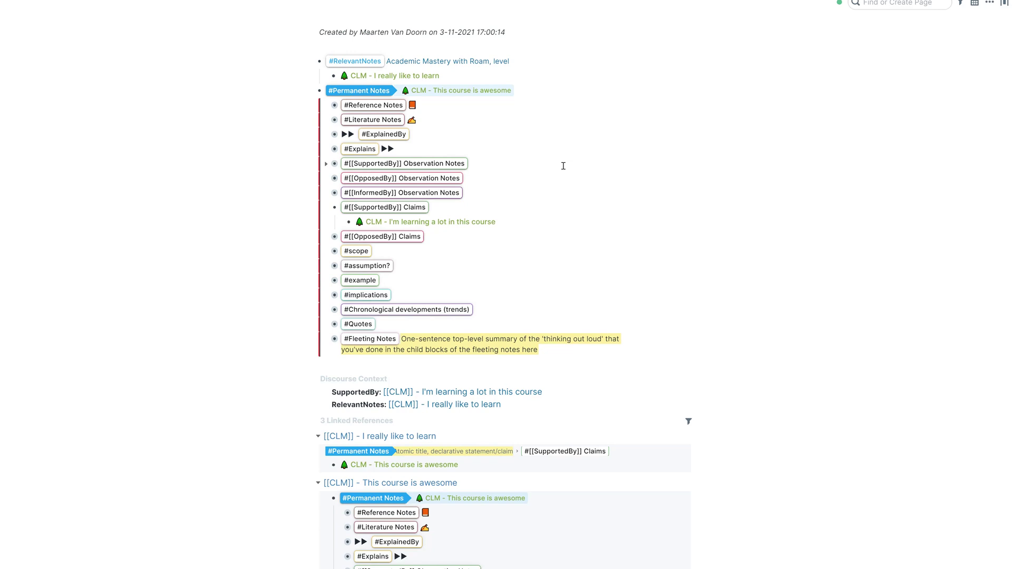
{"action": "left_click", "coordinate": [479, 221]}
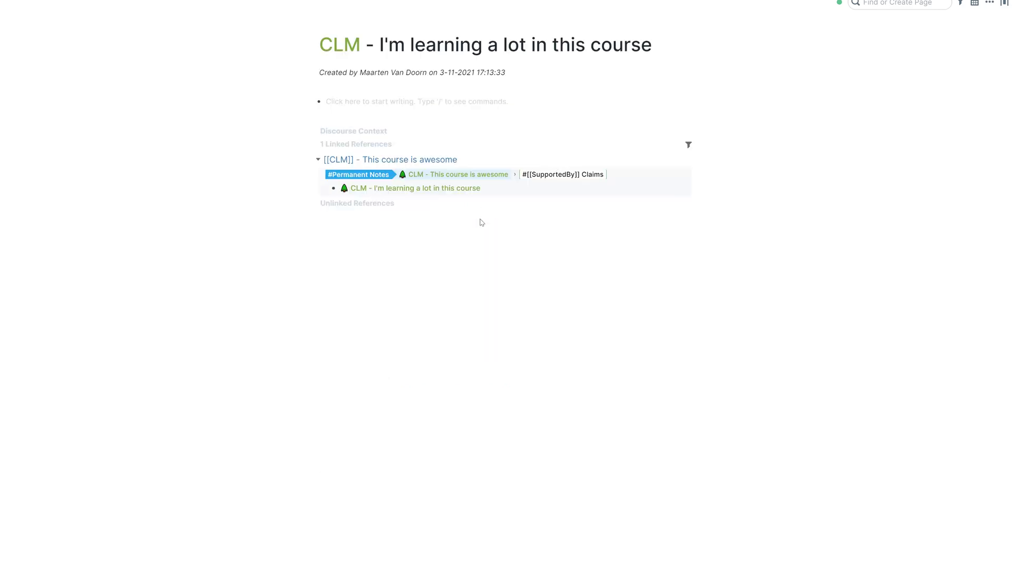
Step: Check the Supports link in the supporting claim's Discourse Context, then return to 'CLM - This course is awesome'
{"action": "left_click", "coordinate": [315, 133]}
{"action": "triple_click", "coordinate": [527, 141]}
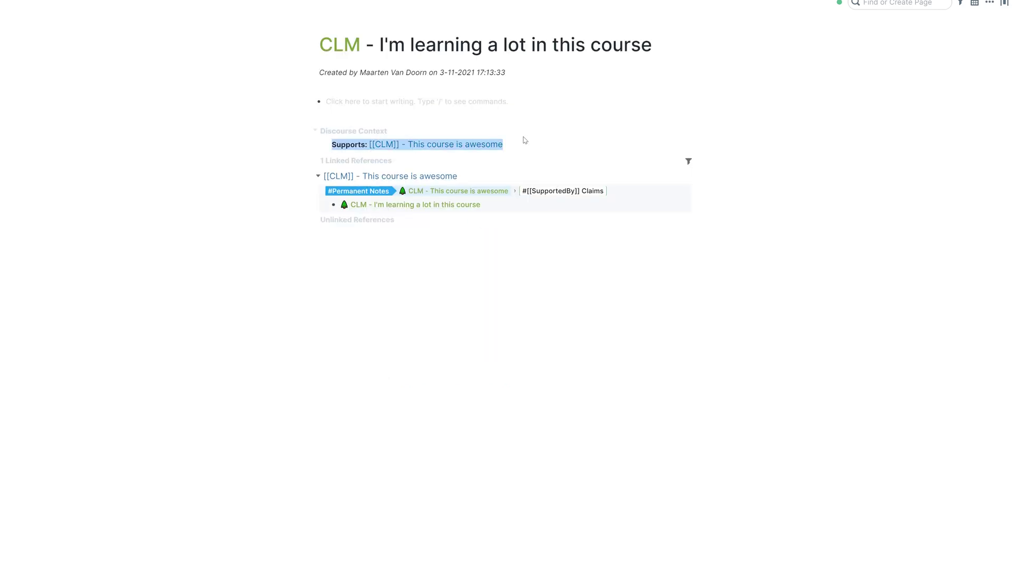
{"action": "left_click", "coordinate": [360, 283]}
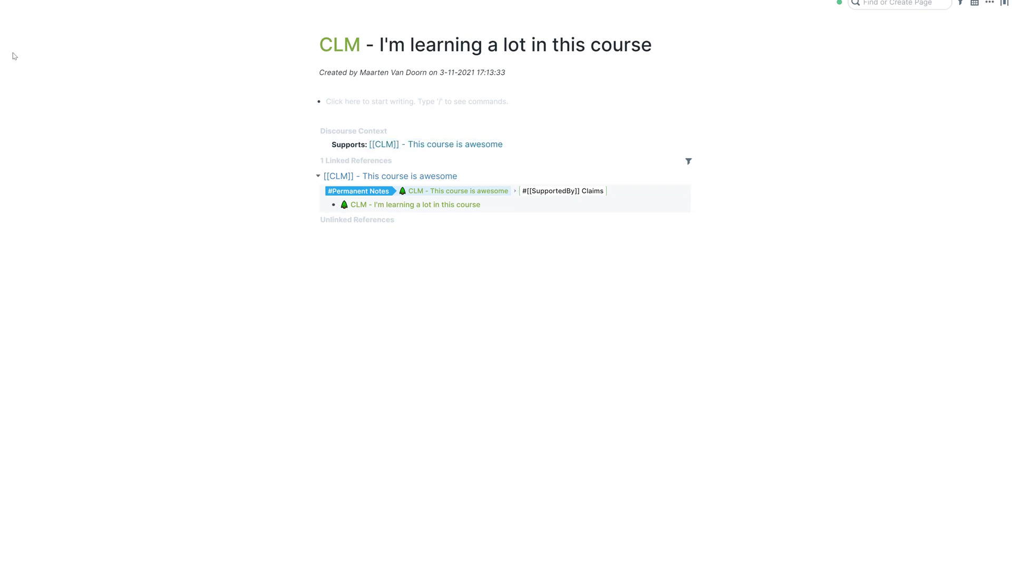
{"action": "key", "text": "alt+Left"}
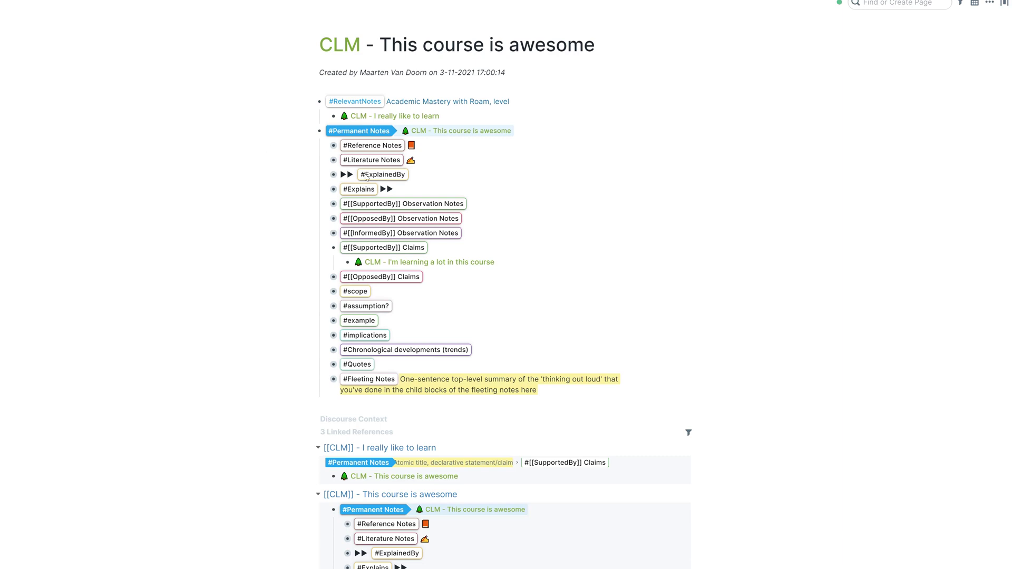
Step: Delete the template blocks from ExplainedBy through Fleeting Notes, keeping Reference Notes and Literature Notes
{"action": "left_click", "coordinate": [516, 351]}
{"action": "left_click", "coordinate": [575, 390]}
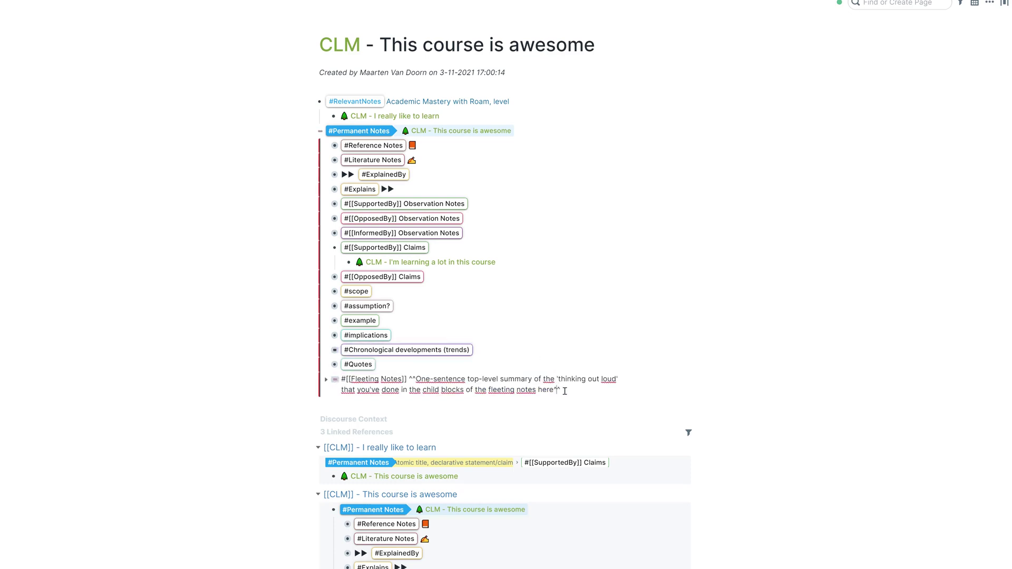
{"action": "left_click", "coordinate": [243, 446]}
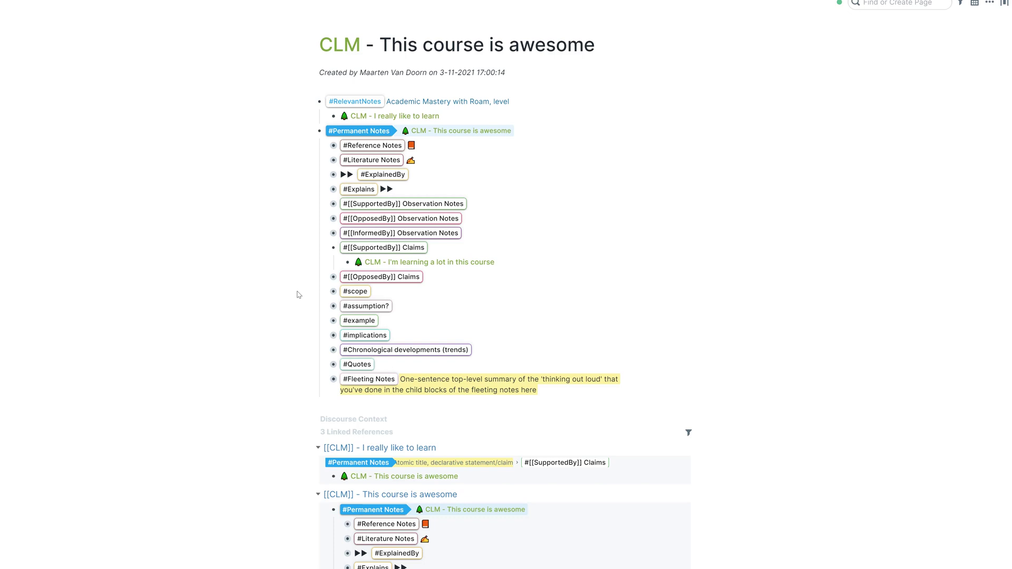
{"action": "left_click_drag", "start_coordinate": [559, 391], "coordinate": [377, 175]}
{"action": "key", "text": "BackSpace"}
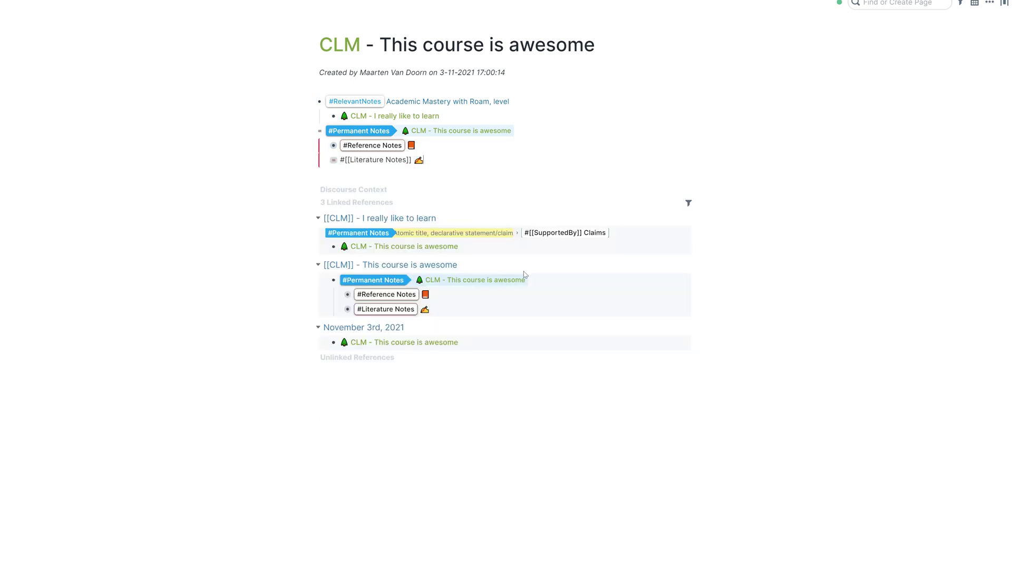